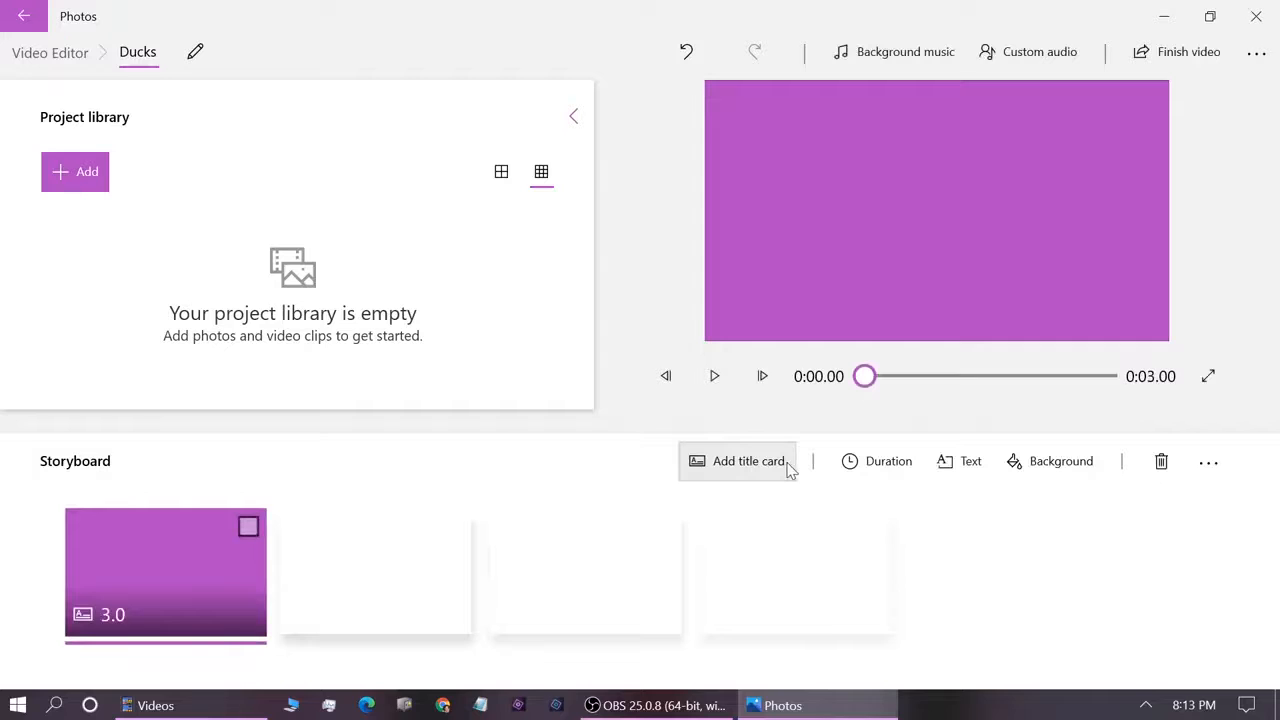
# Try the Violet red and Purple shadow dark background colors on the title card.
pyautogui.click(1040, 474)
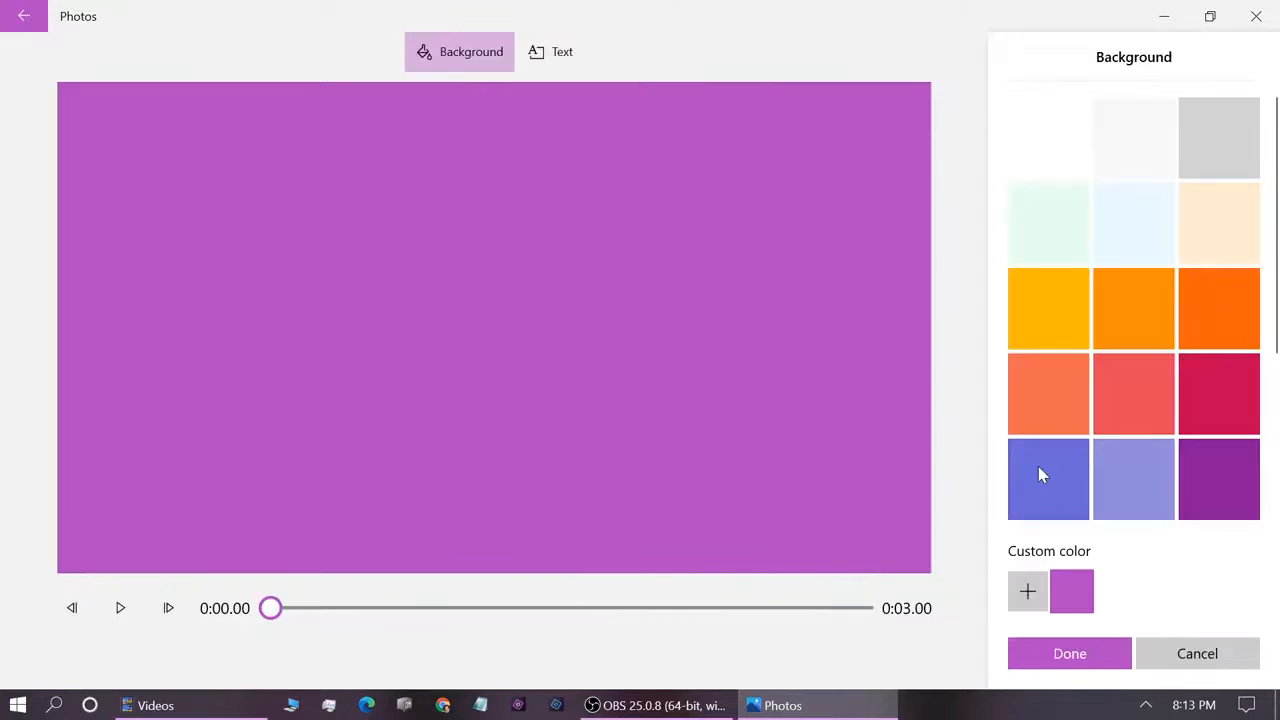
pyautogui.click(1232, 486)
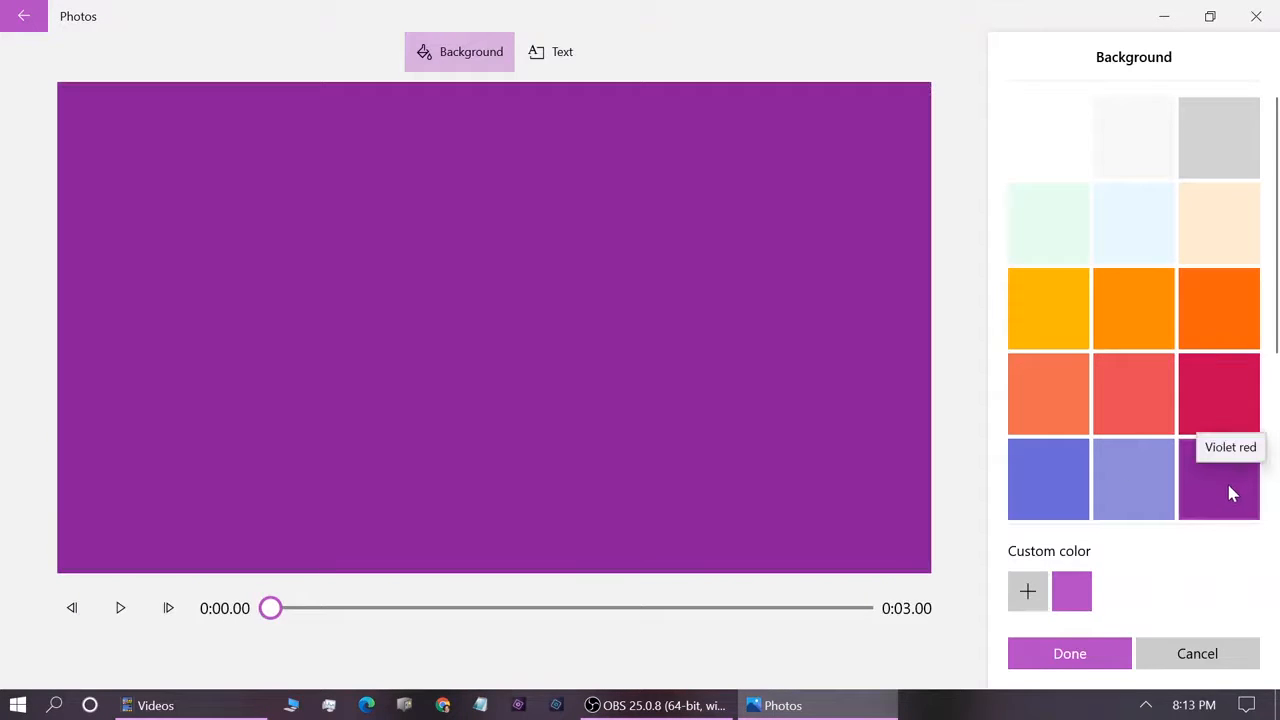
pyautogui.click(1050, 484)
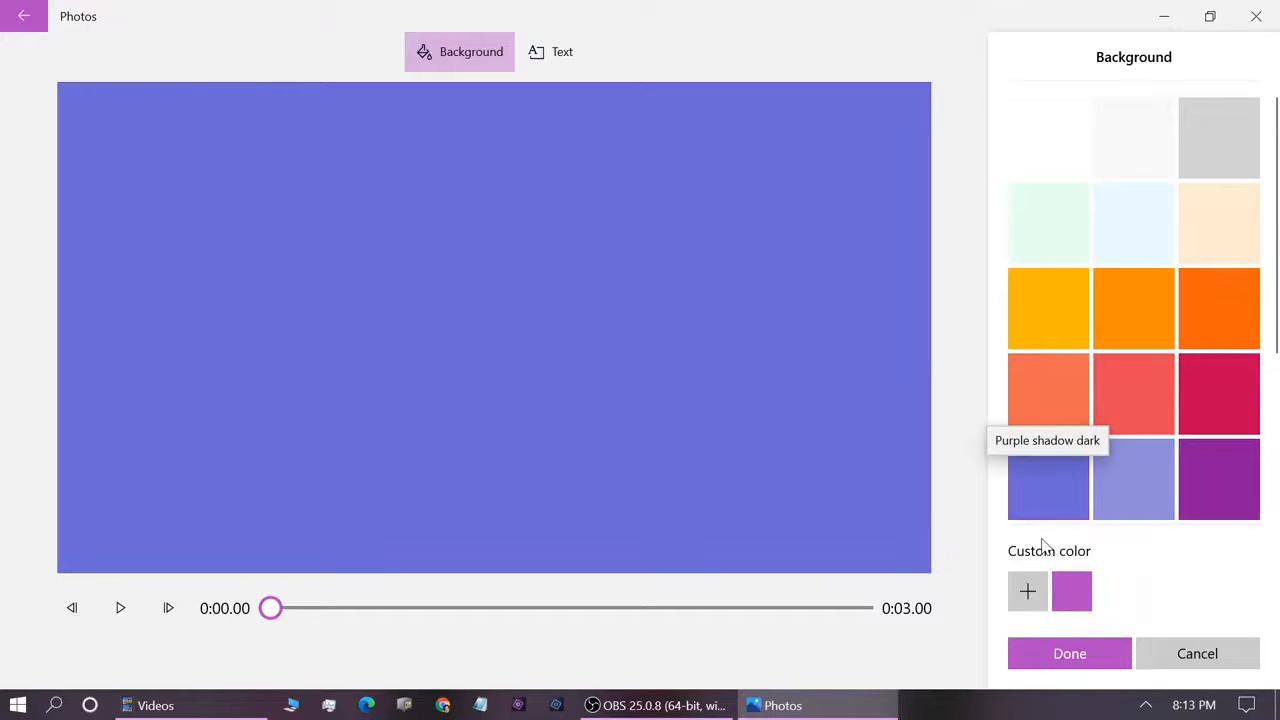
# Give the title card a custom bright green background color picked from the color wheel.
pyautogui.click(1028, 592)
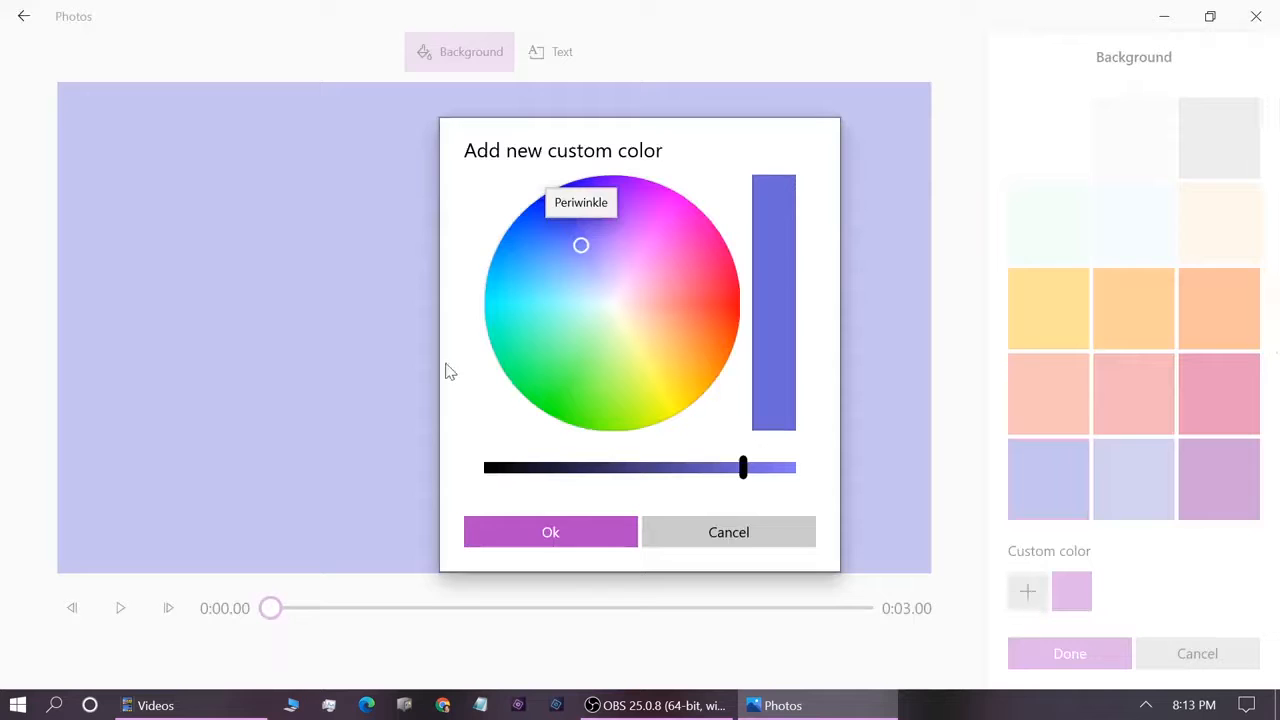
pyautogui.click(648, 227)
pyautogui.click(544, 385)
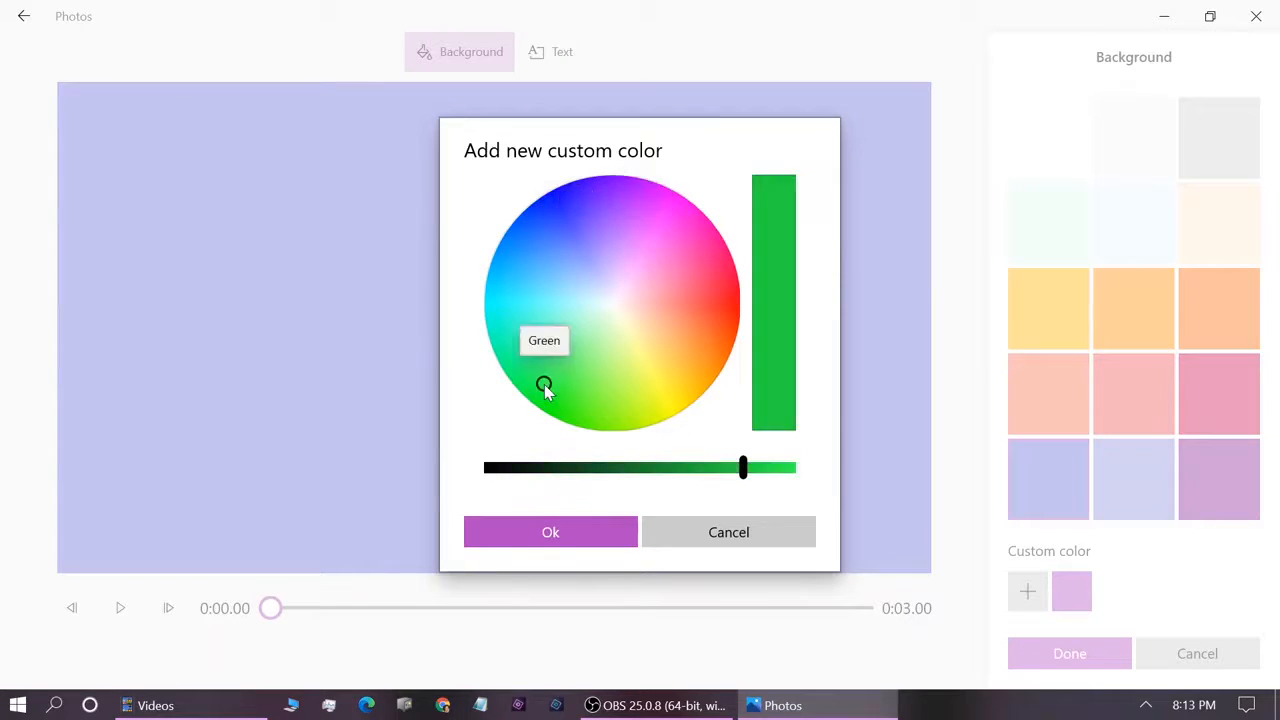
pyautogui.click(550, 407)
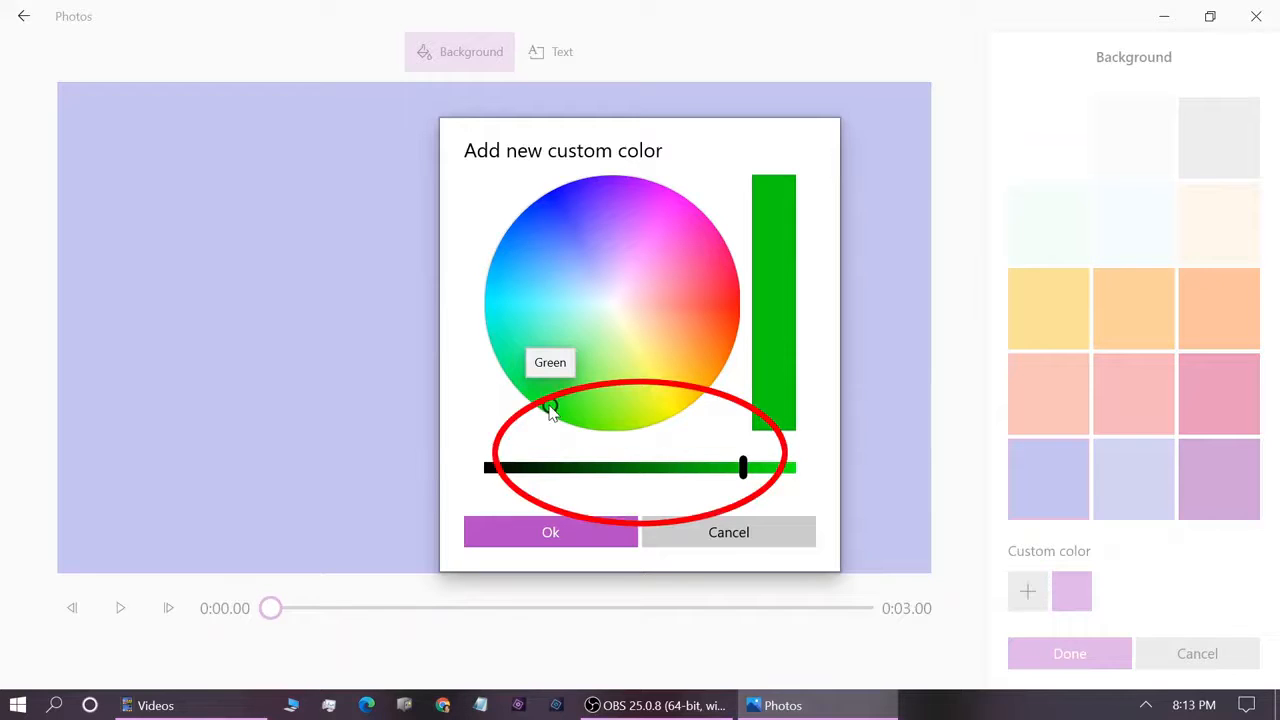
pyautogui.click(556, 535)
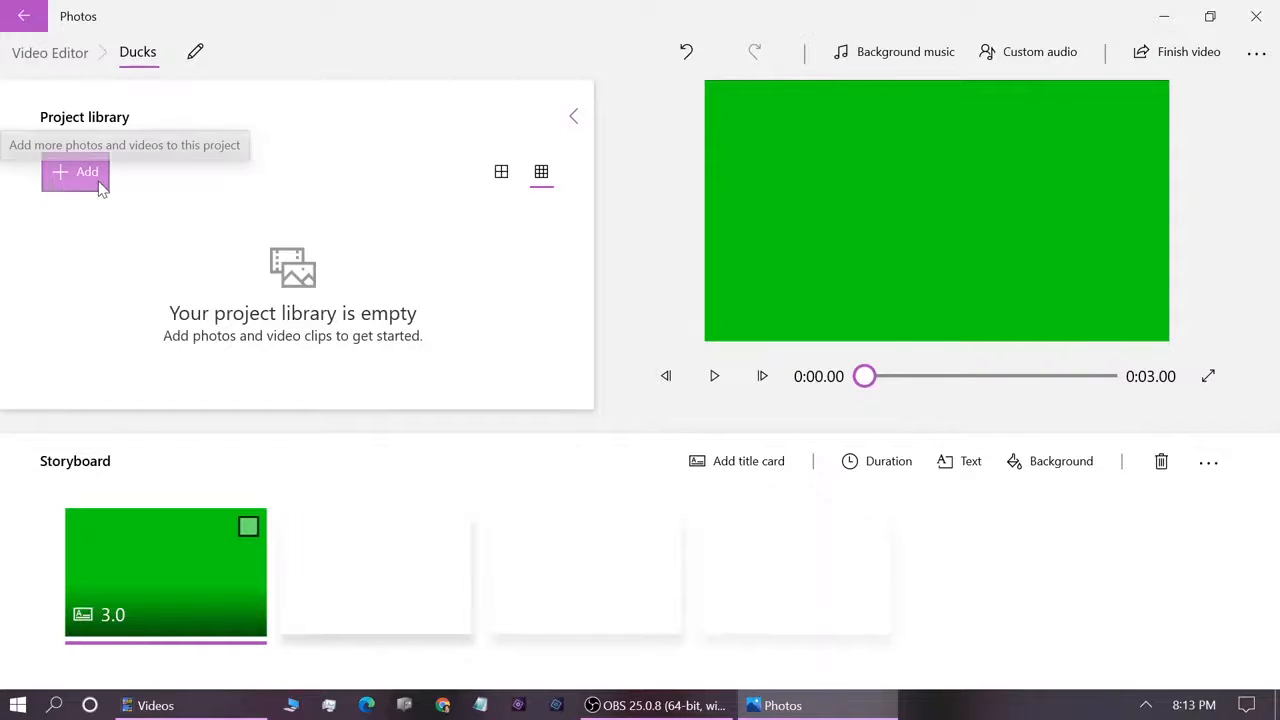
# Edit the title card's background again and change it to a darker green.
pyautogui.rightClick(179, 544)
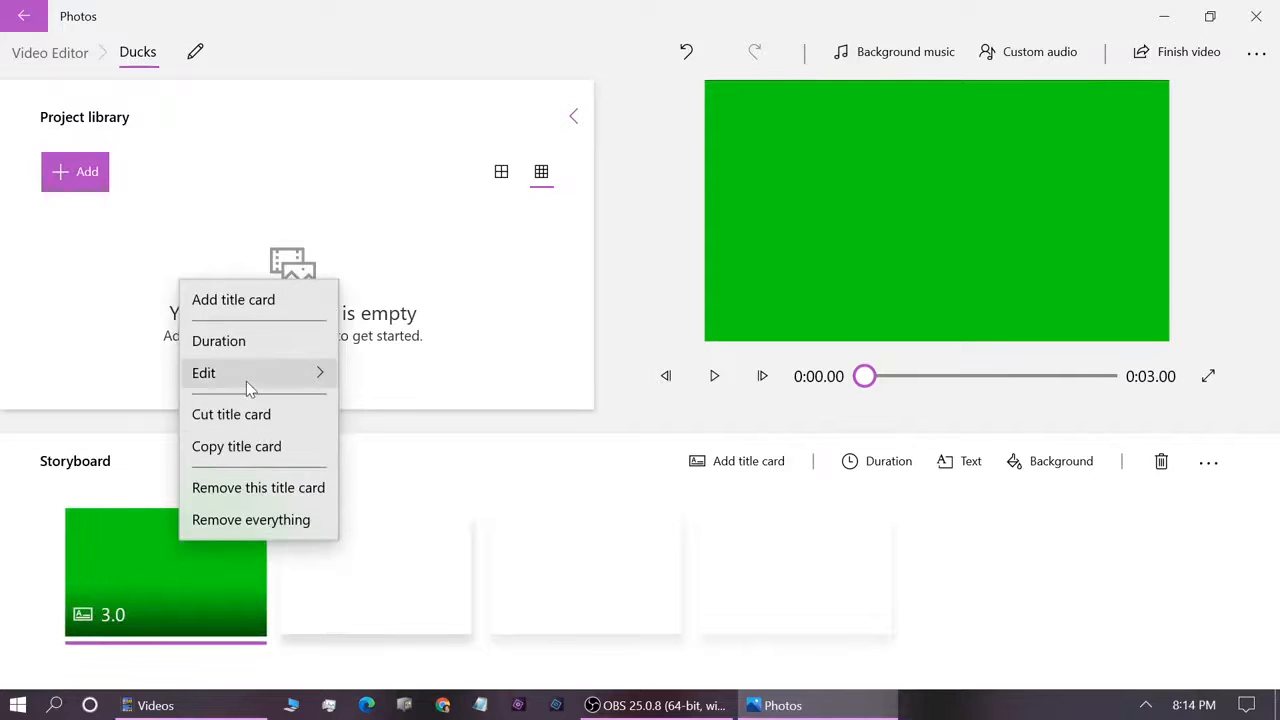
pyautogui.moveTo(250, 386)
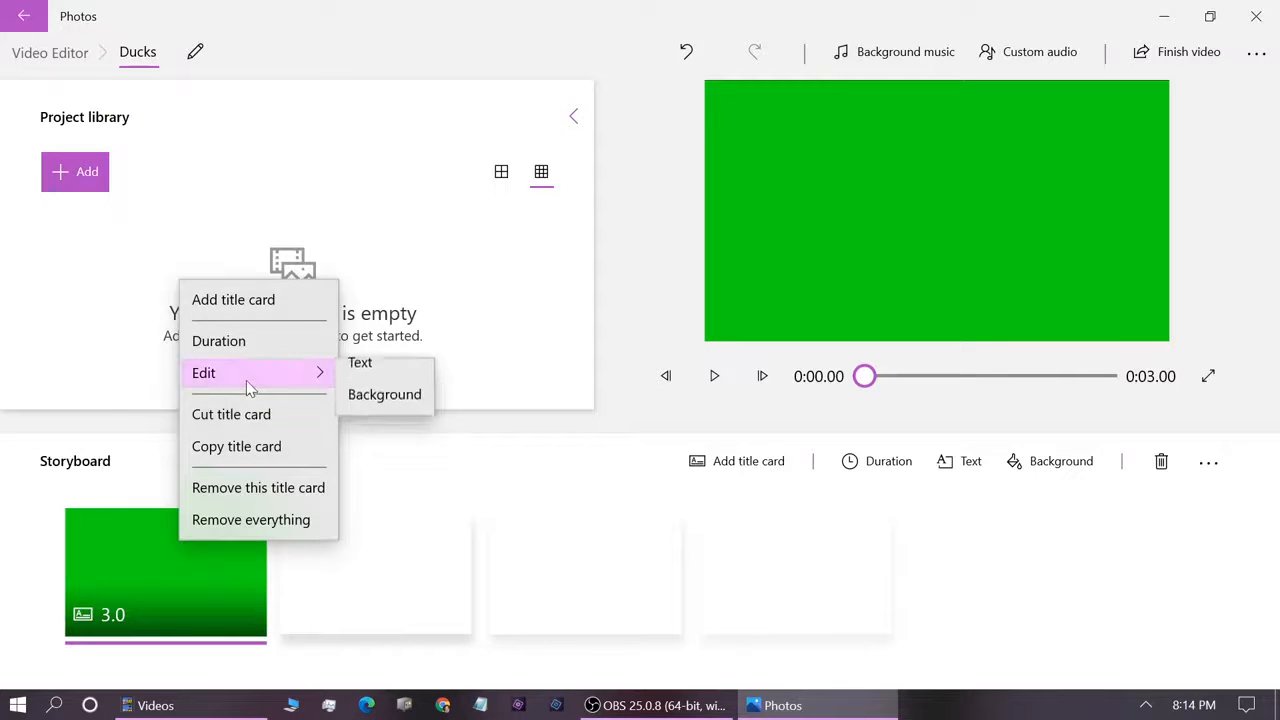
pyautogui.click(384, 411)
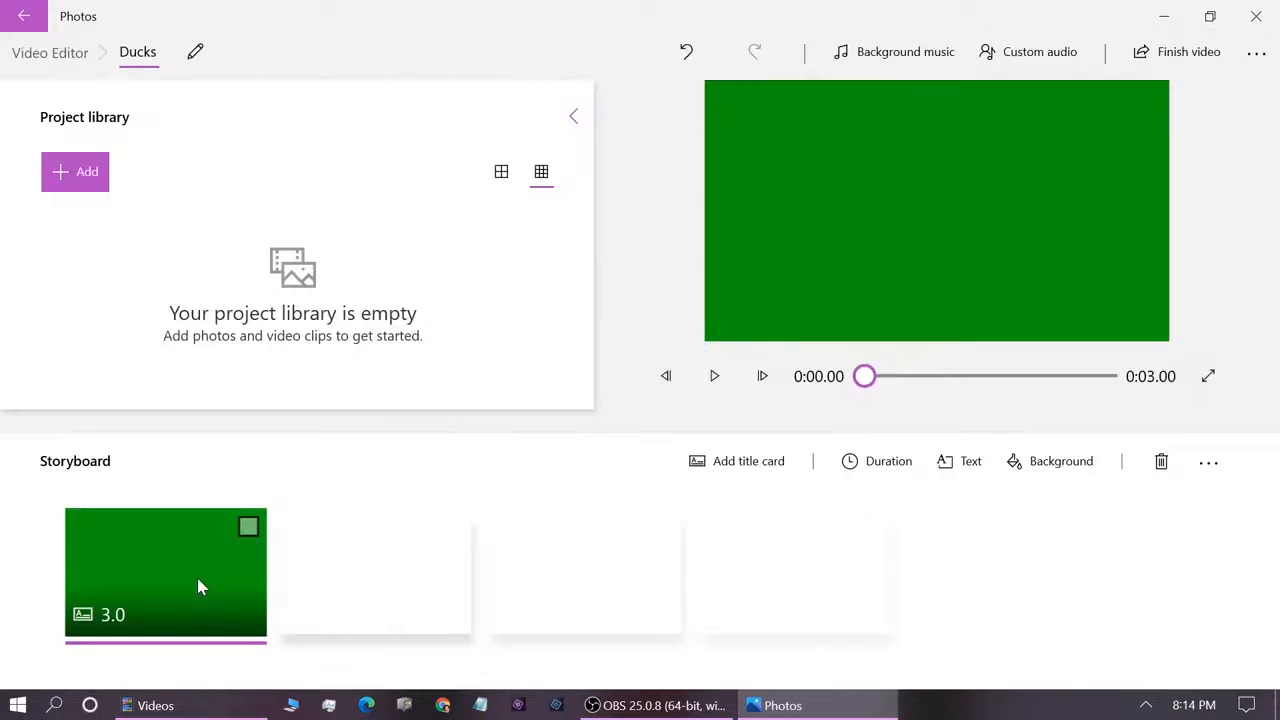
# Open the title card's text for editing and replace the default title with "Ducks".
pyautogui.click(198, 580)
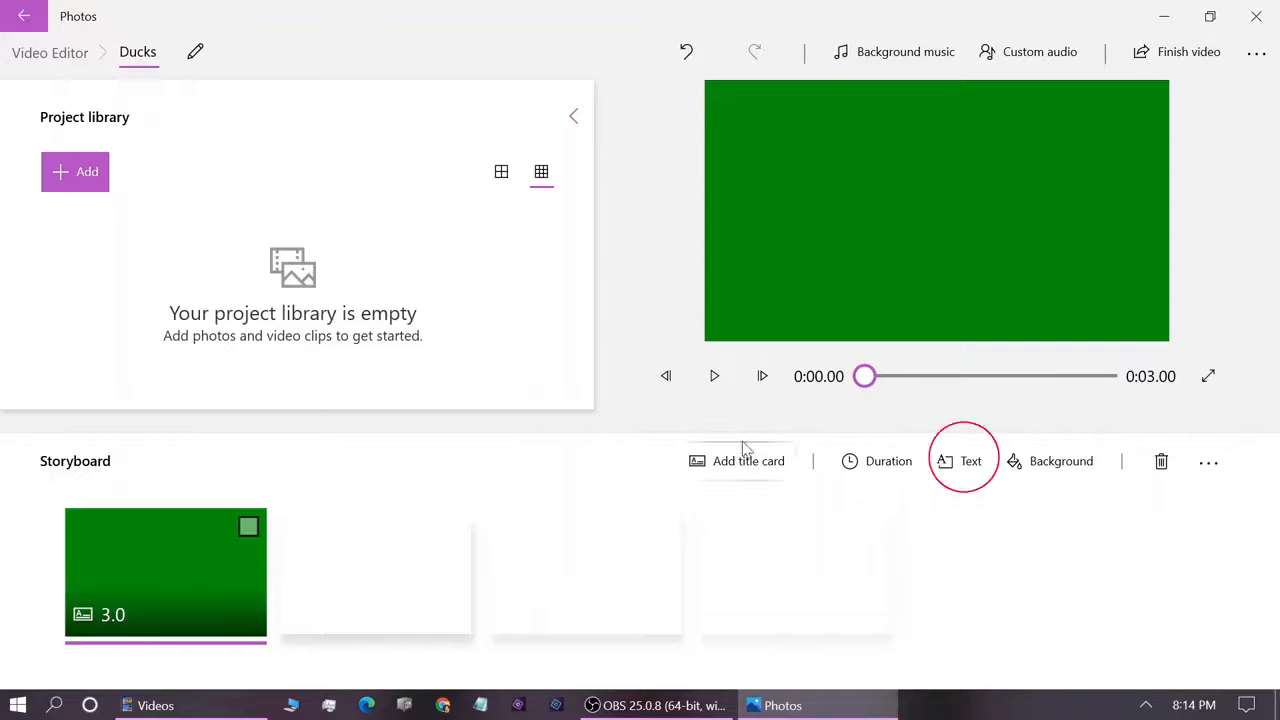
pyautogui.click(963, 461)
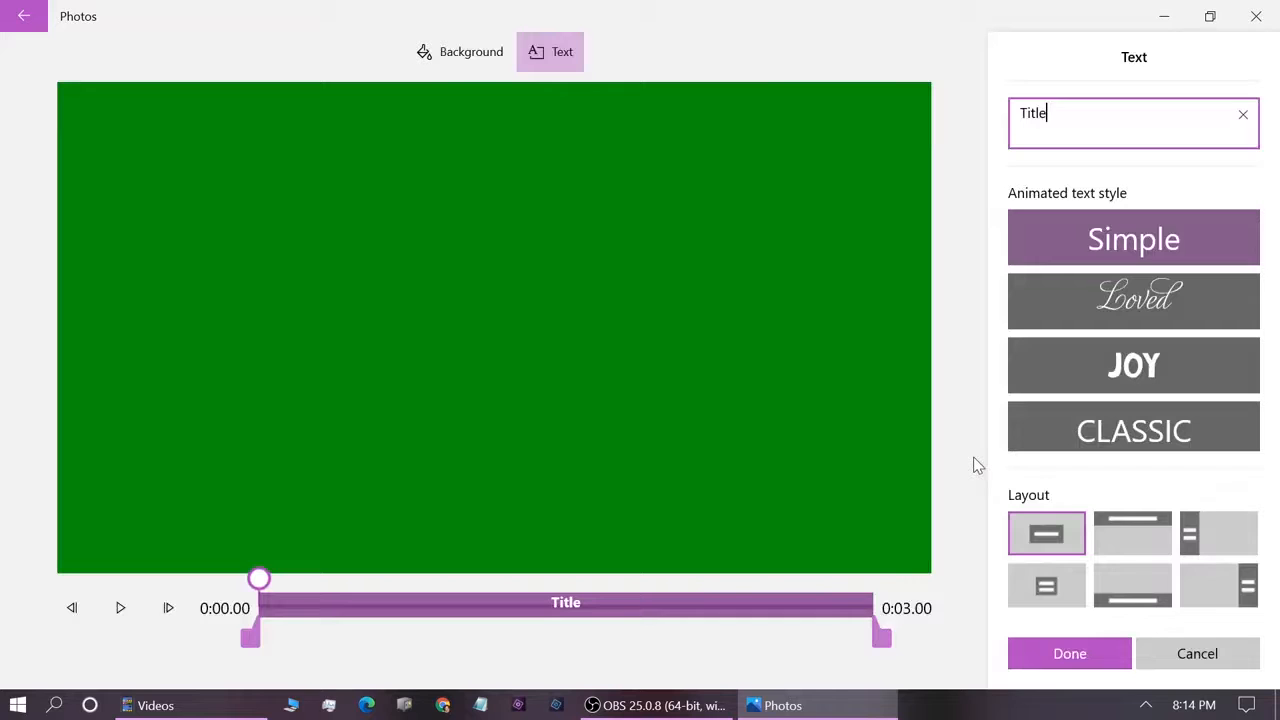
pyautogui.press('BackSpace')
pyautogui.press('BackSpace')
pyautogui.press('BackSpace')
pyautogui.press('BackSpace')
pyautogui.press('BackSpace')
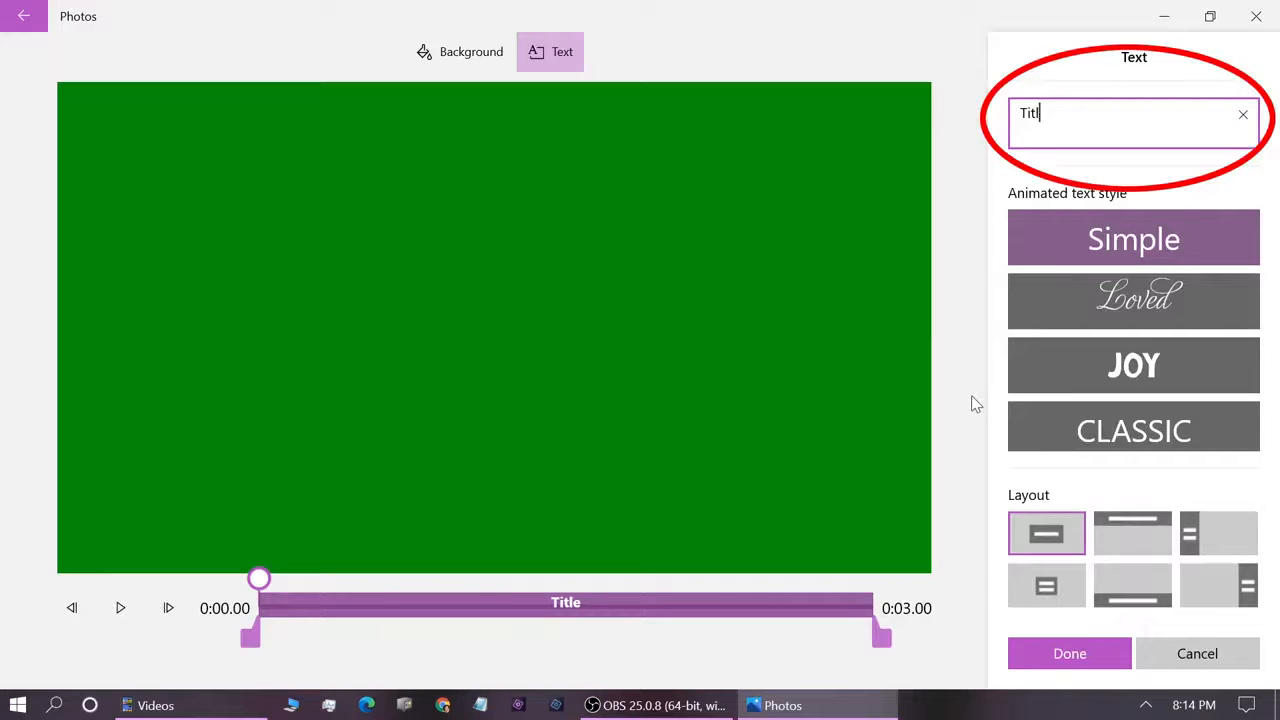
pyautogui.write('Ducks')
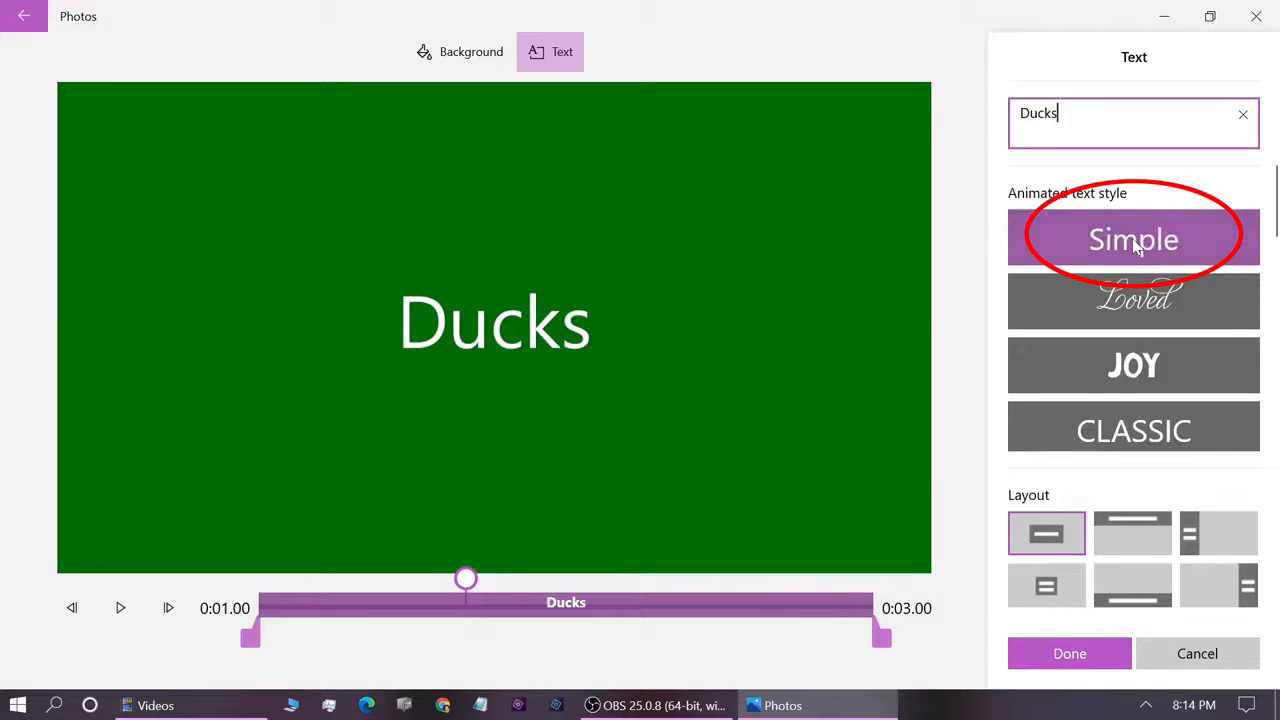
# Preview the Loved, Joy, Classic, Adventure and Quiet animated text styles on the title.
pyautogui.click(1125, 300)
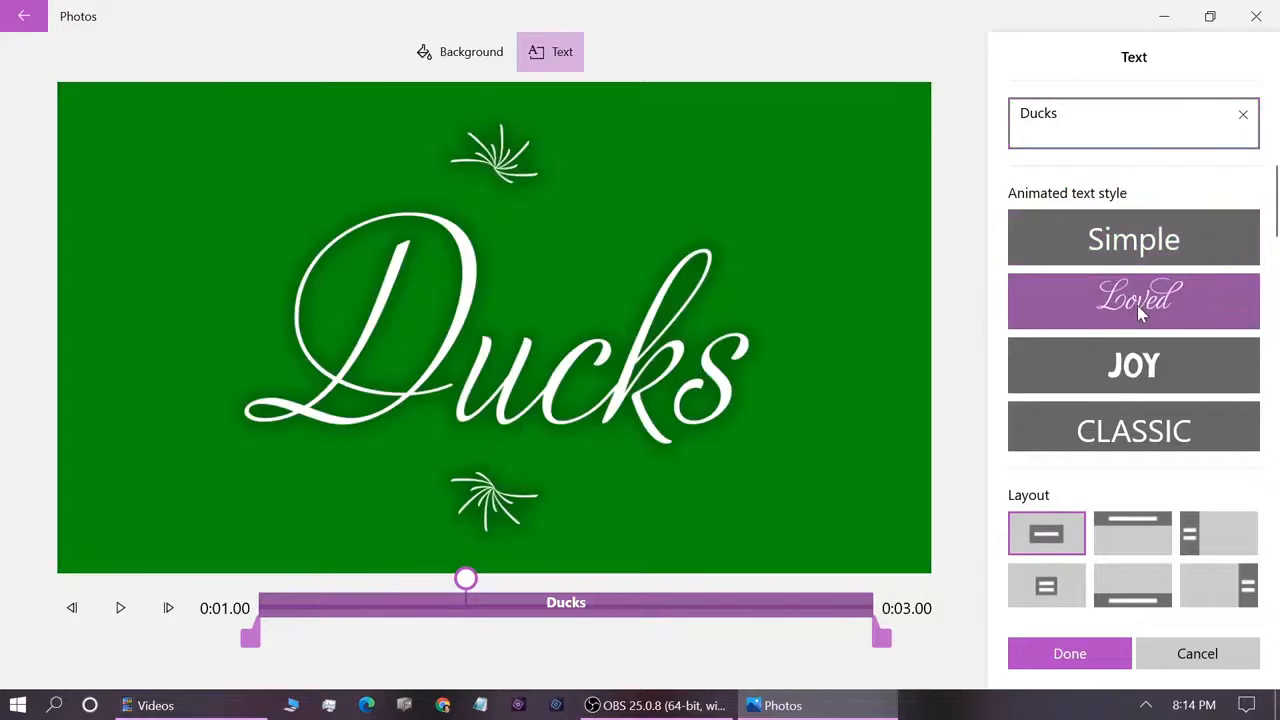
pyautogui.click(1150, 368)
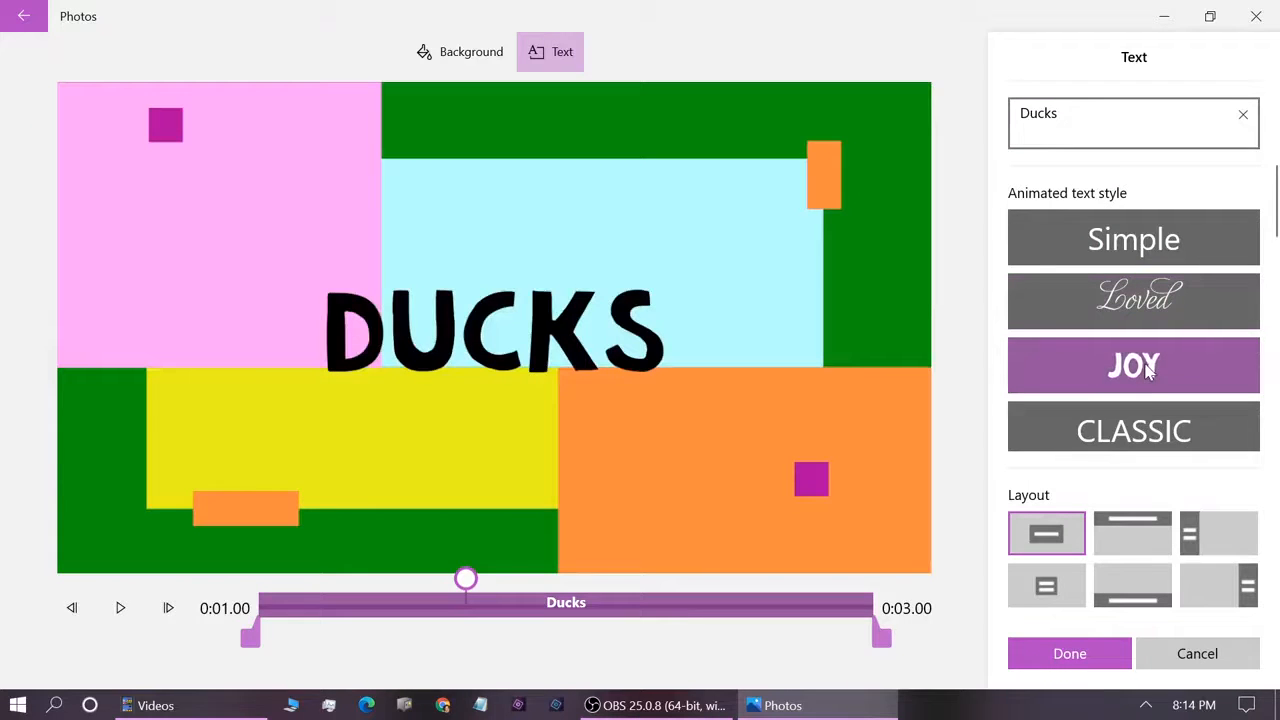
pyautogui.click(1152, 436)
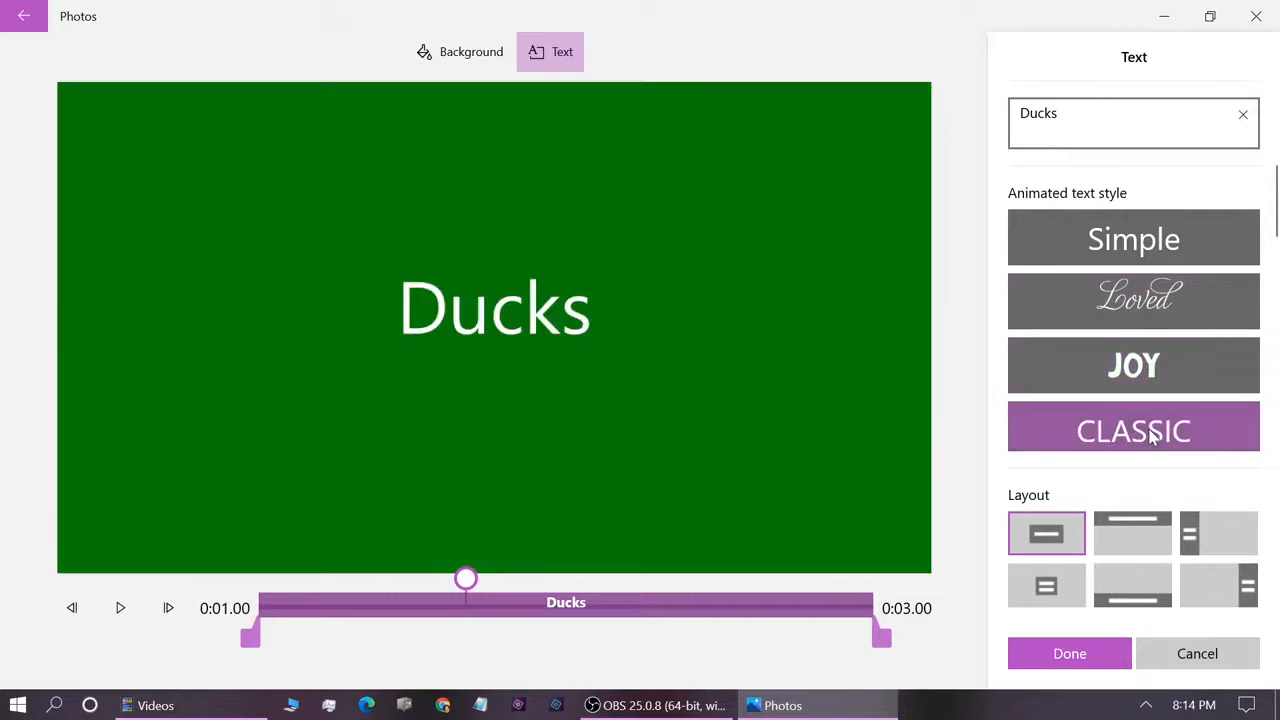
pyautogui.scroll(-3, 1276, 190)
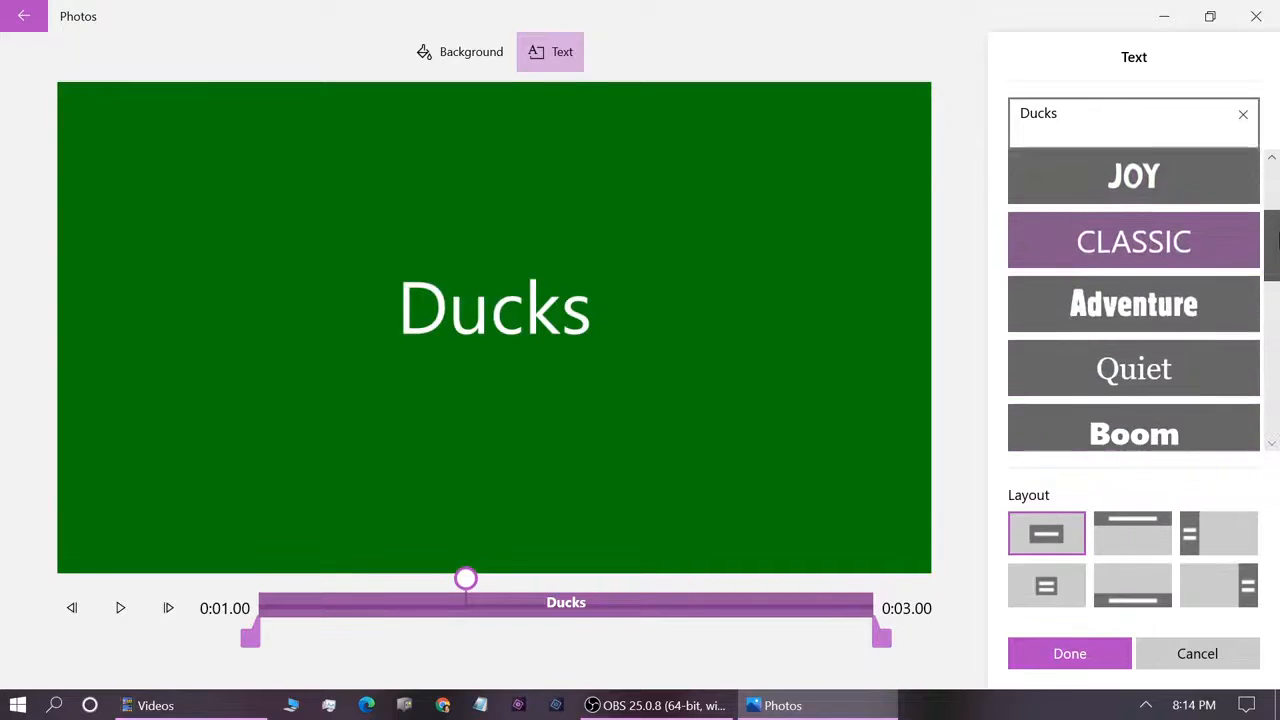
pyautogui.click(1204, 242)
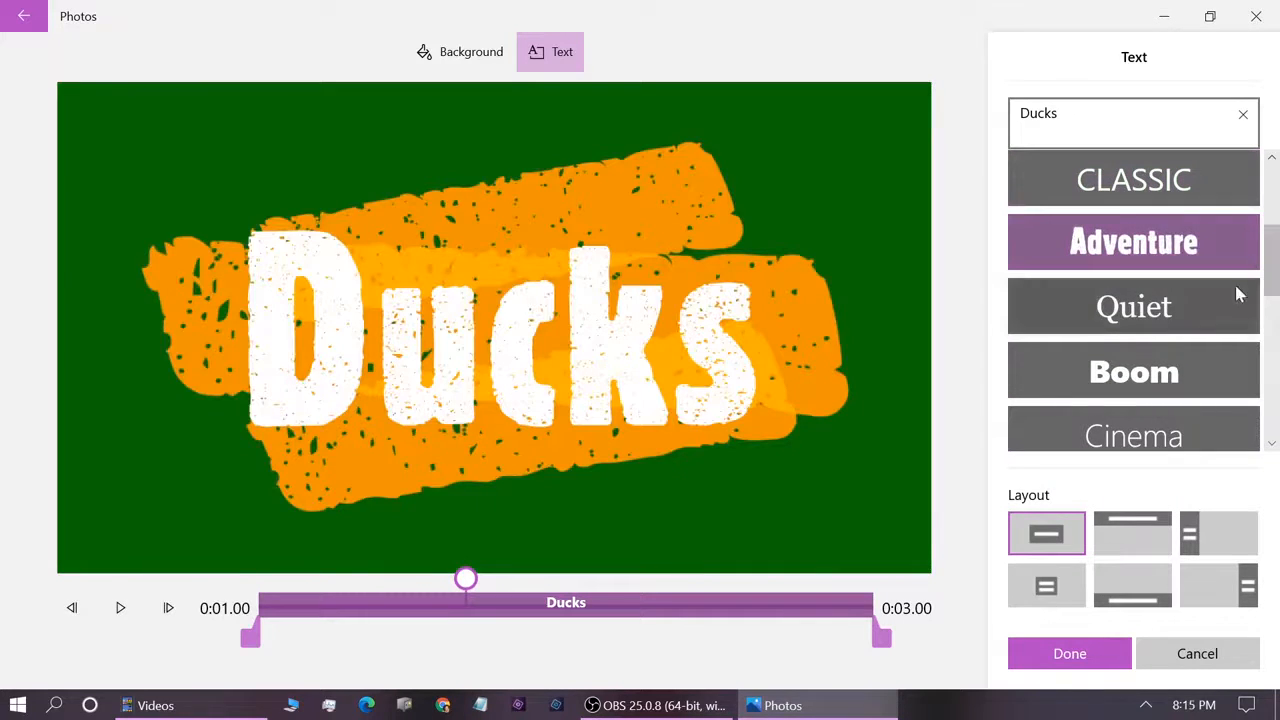
pyautogui.click(1199, 304)
# Preview the Boom, Cinema, Bold, Fresh, Poetry and Impact animated text styles on the title.
pyautogui.scroll(-2, 1272, 240)
pyautogui.click(1168, 249)
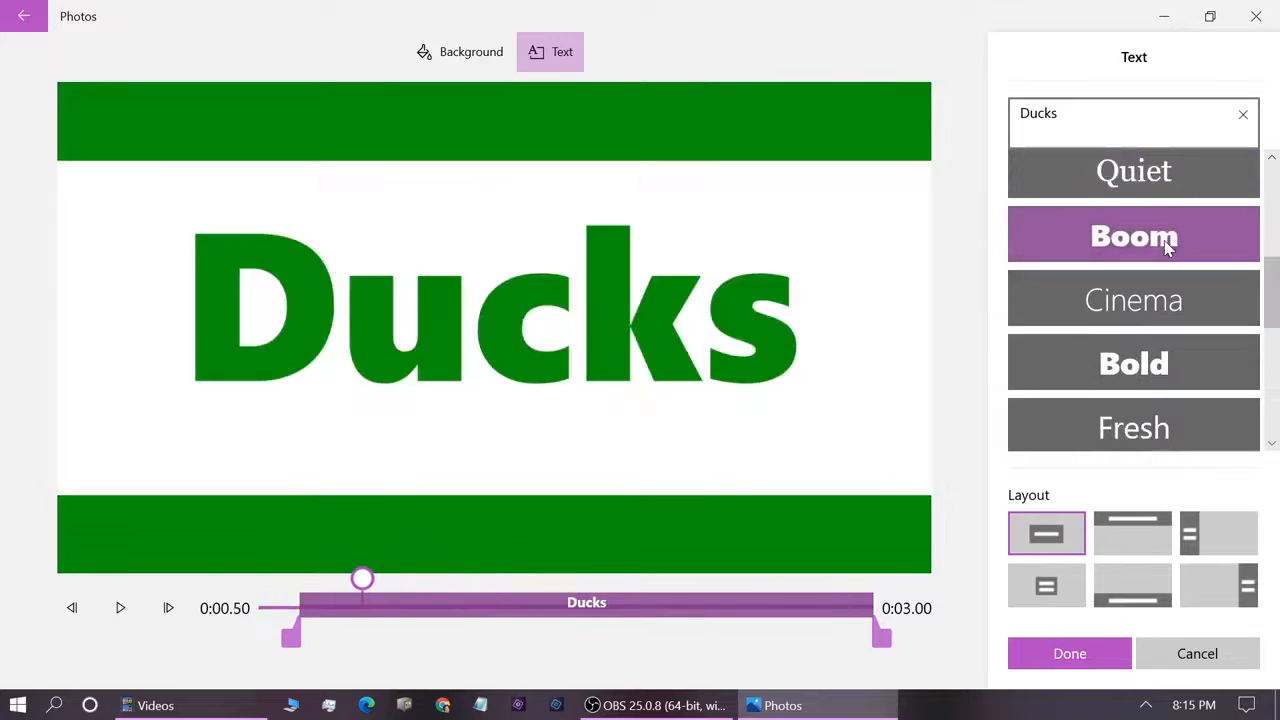
pyautogui.click(1167, 298)
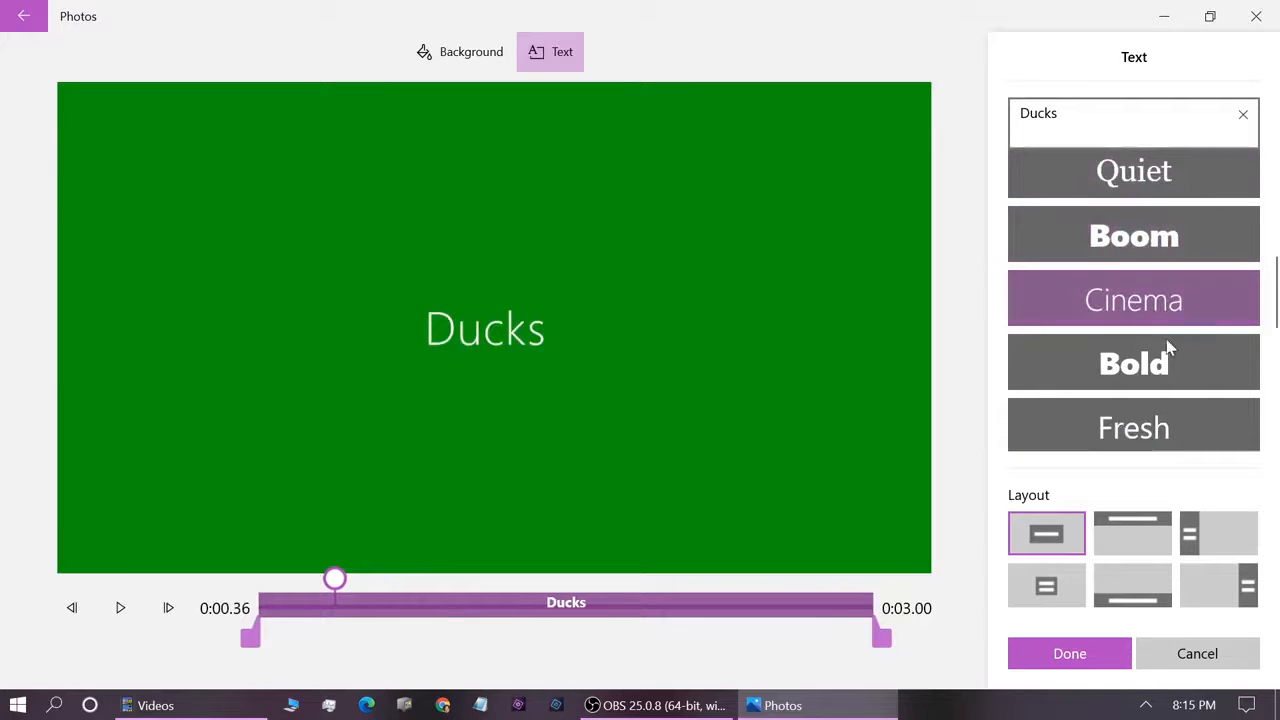
pyautogui.click(1170, 345)
pyautogui.scroll(-2, 1200, 363)
pyautogui.click(1148, 212)
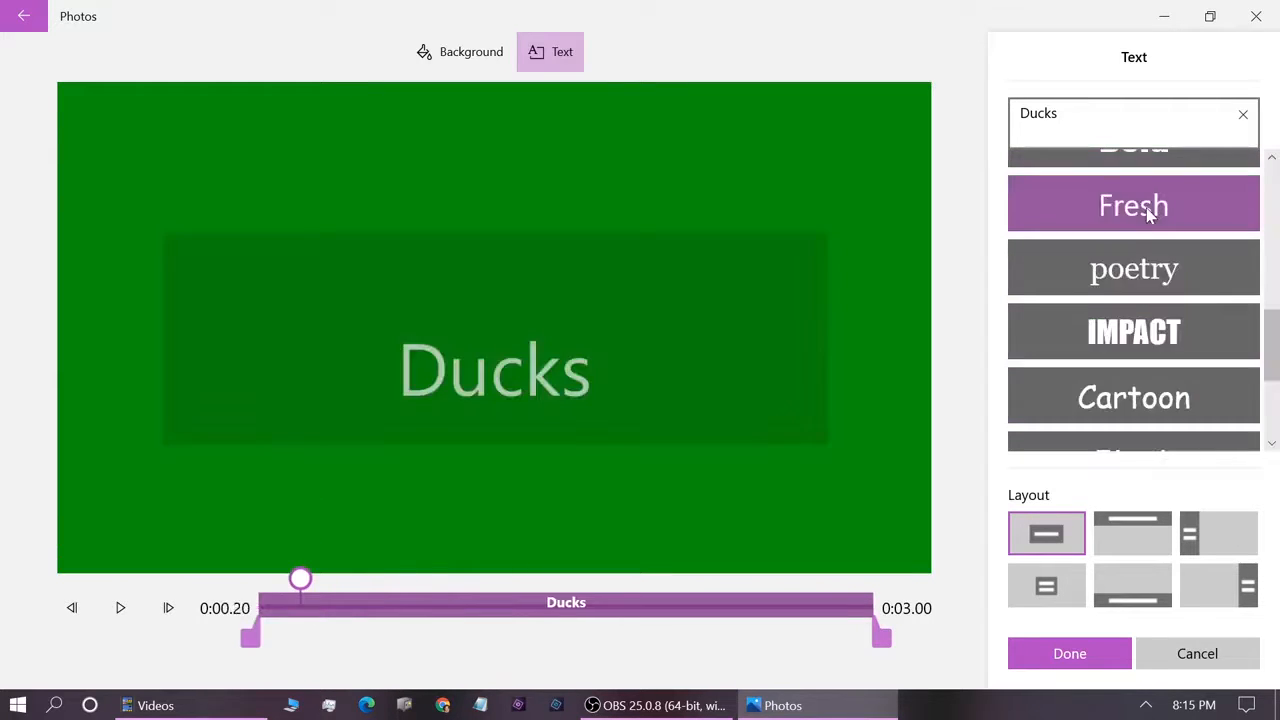
pyautogui.click(1168, 284)
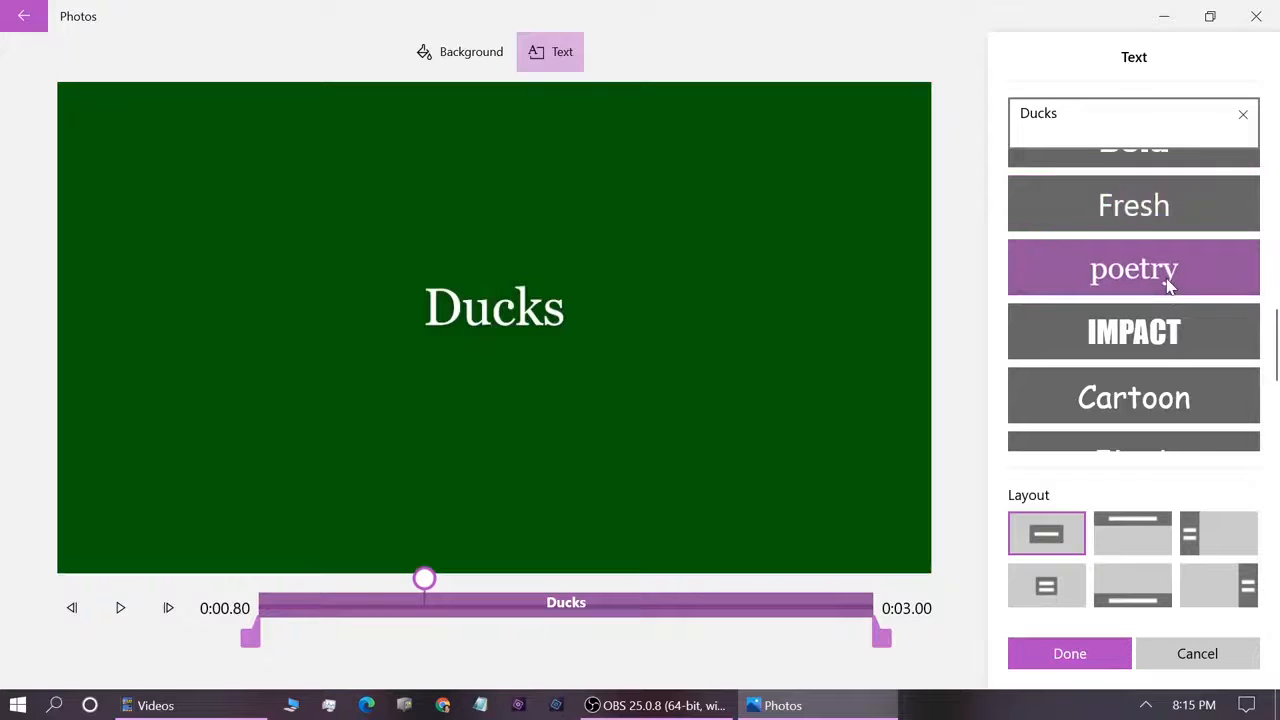
pyautogui.click(1181, 327)
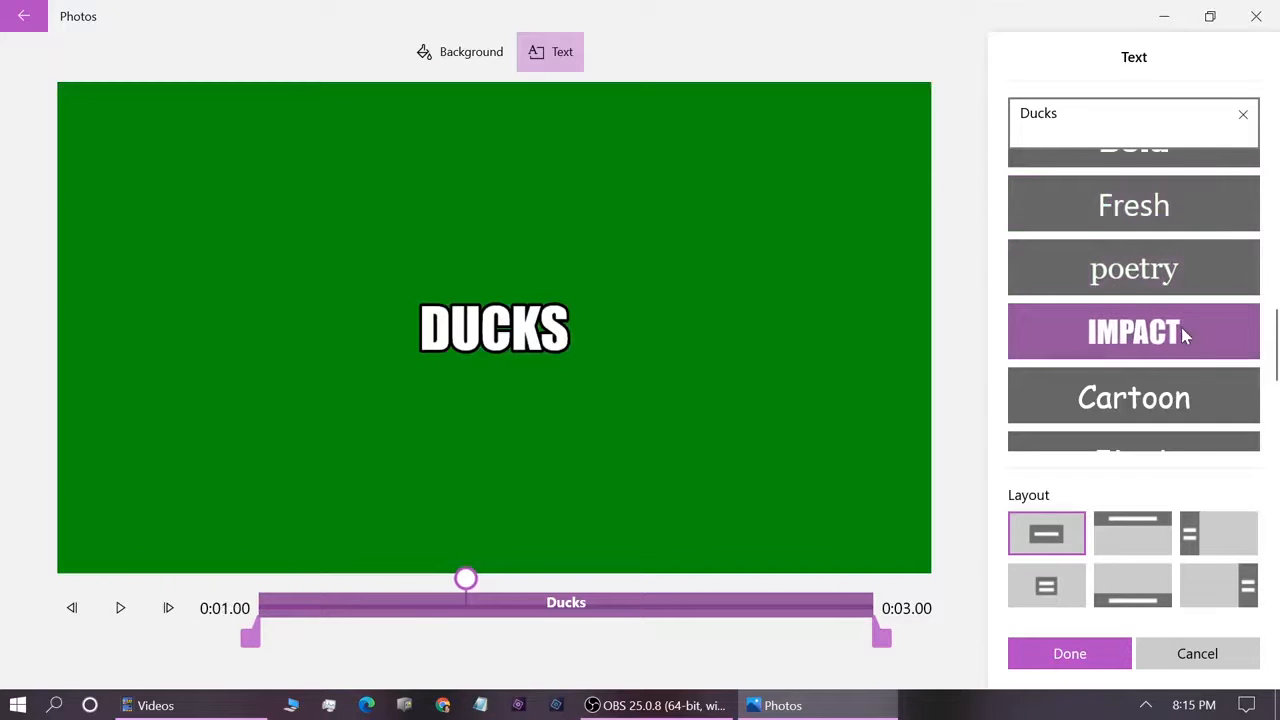
# Preview the Cartoon, Pixel, Electric, Chilled and Fine Print animated text styles on the title.
pyautogui.click(1184, 398)
pyautogui.scroll(-2, 1271, 323)
pyautogui.click(1150, 281)
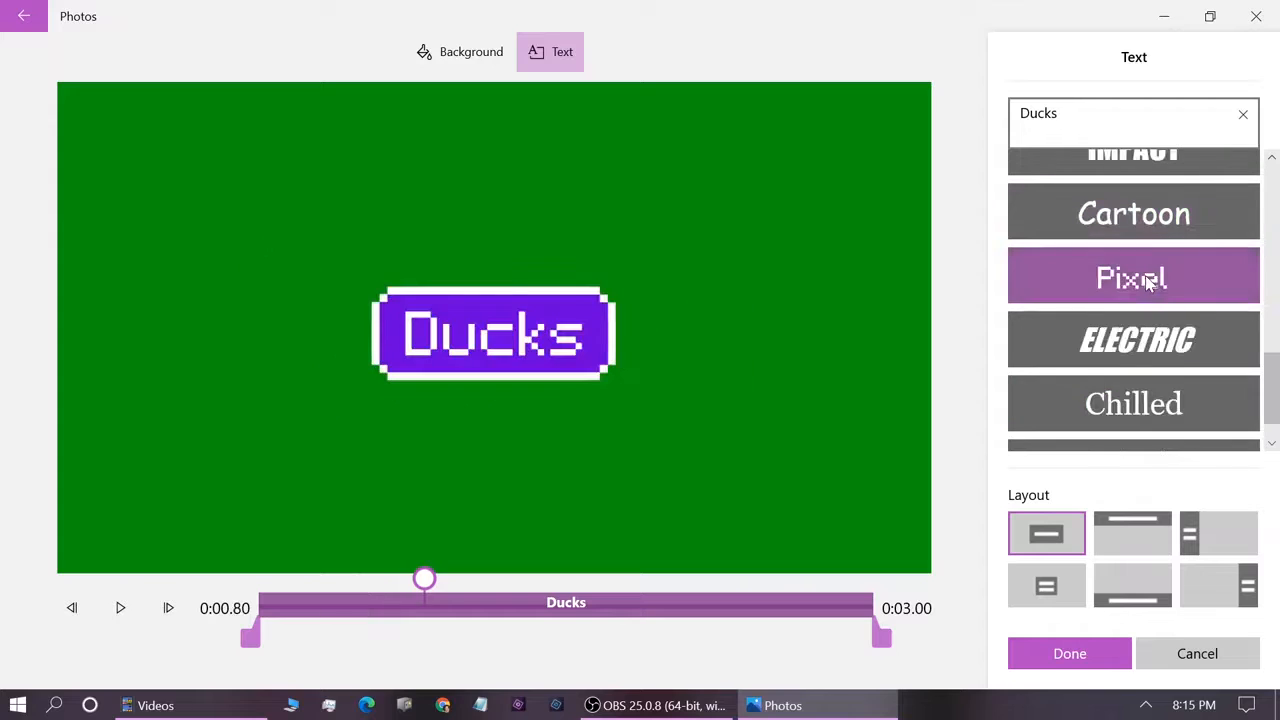
pyautogui.click(1152, 352)
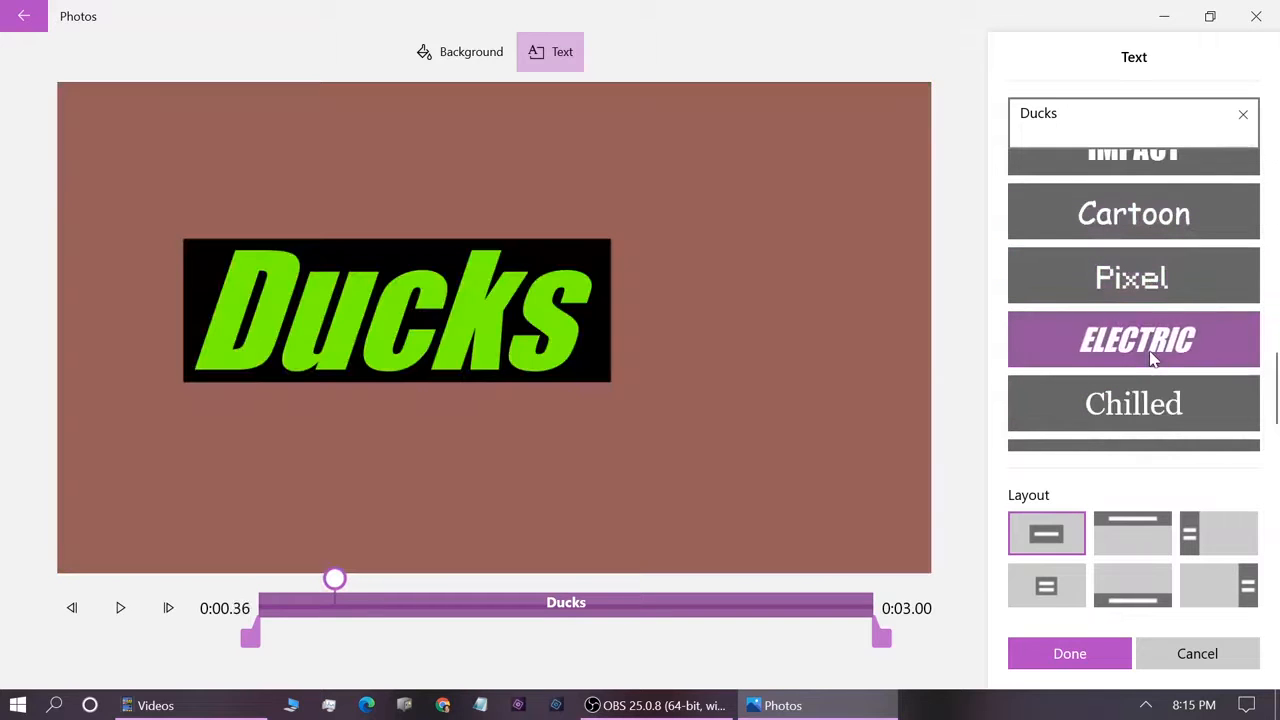
pyautogui.scroll(-1, 1257, 357)
pyautogui.click(1195, 365)
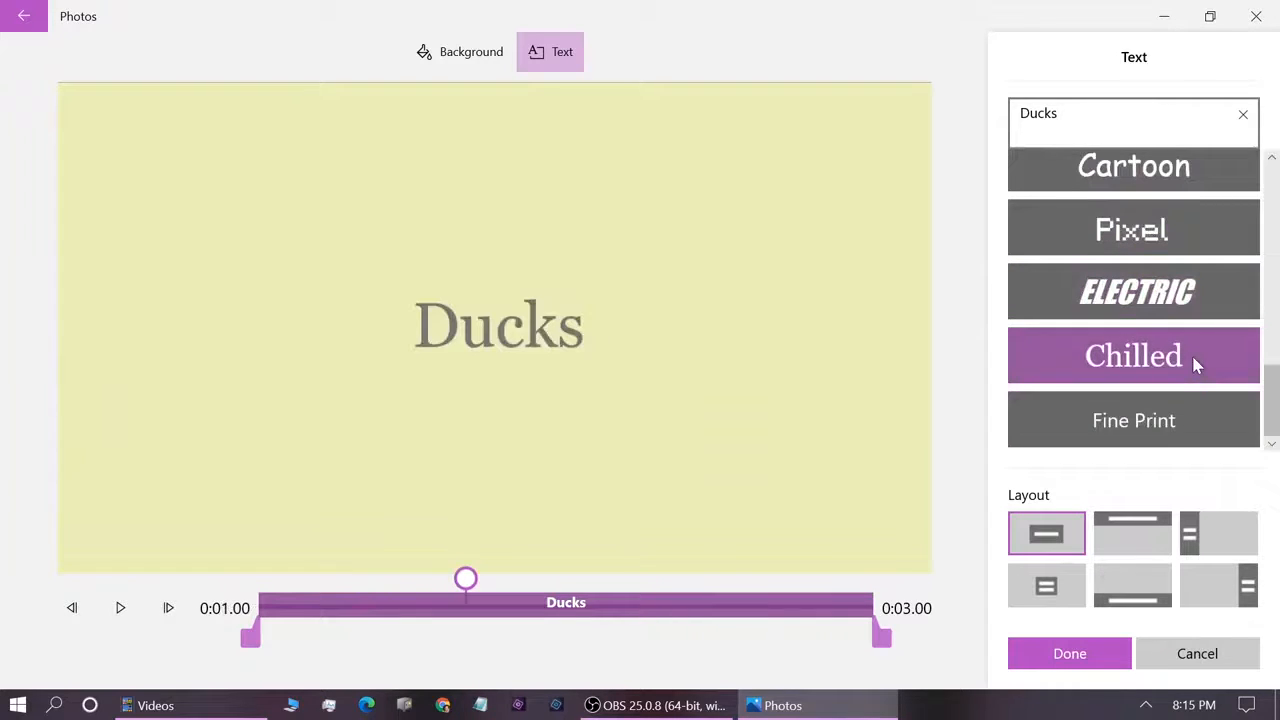
pyautogui.click(1143, 424)
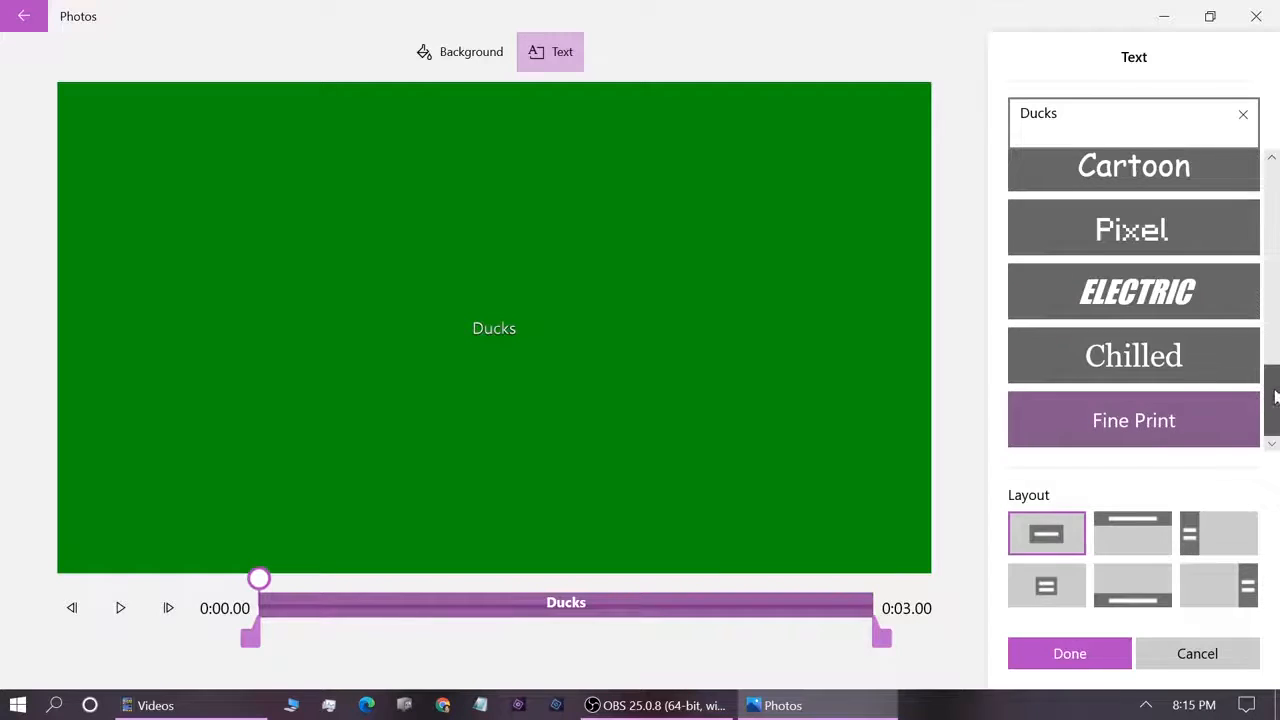
# Apply the Adventure animated text style to the "Ducks" title.
pyautogui.moveTo(1274, 397); pyautogui.dragTo(1276, 258)
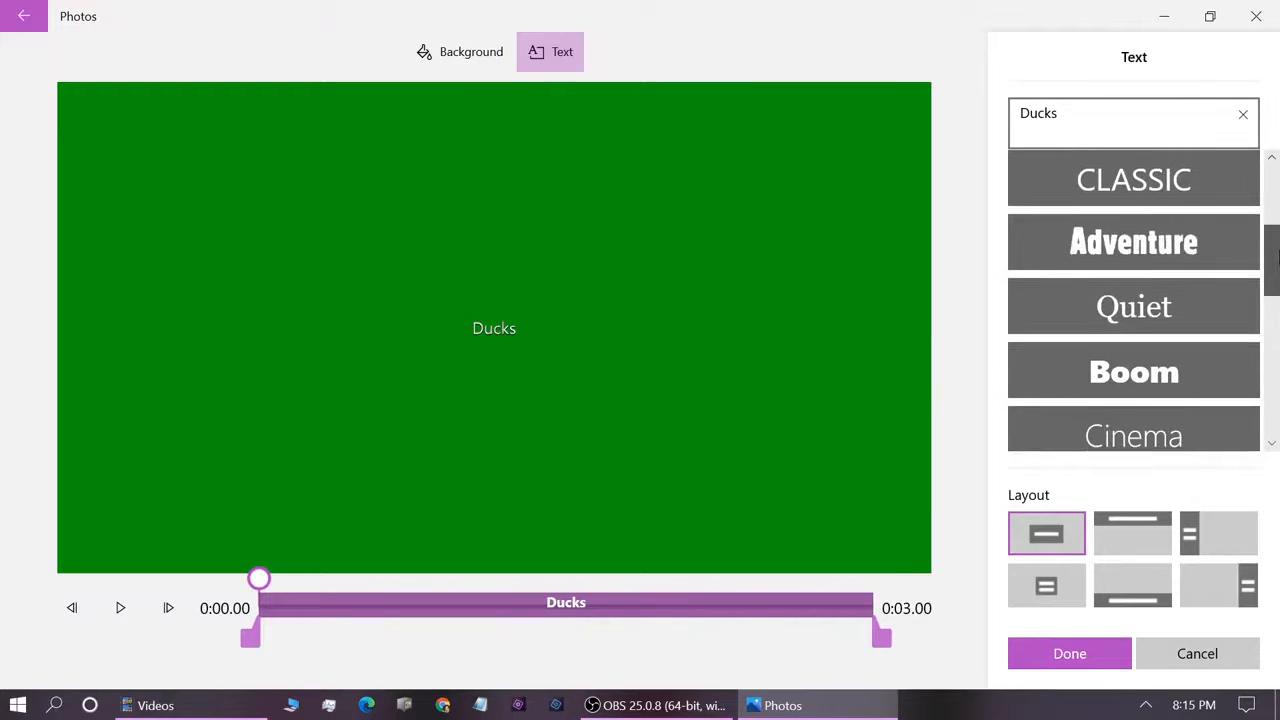
pyautogui.click(1150, 248)
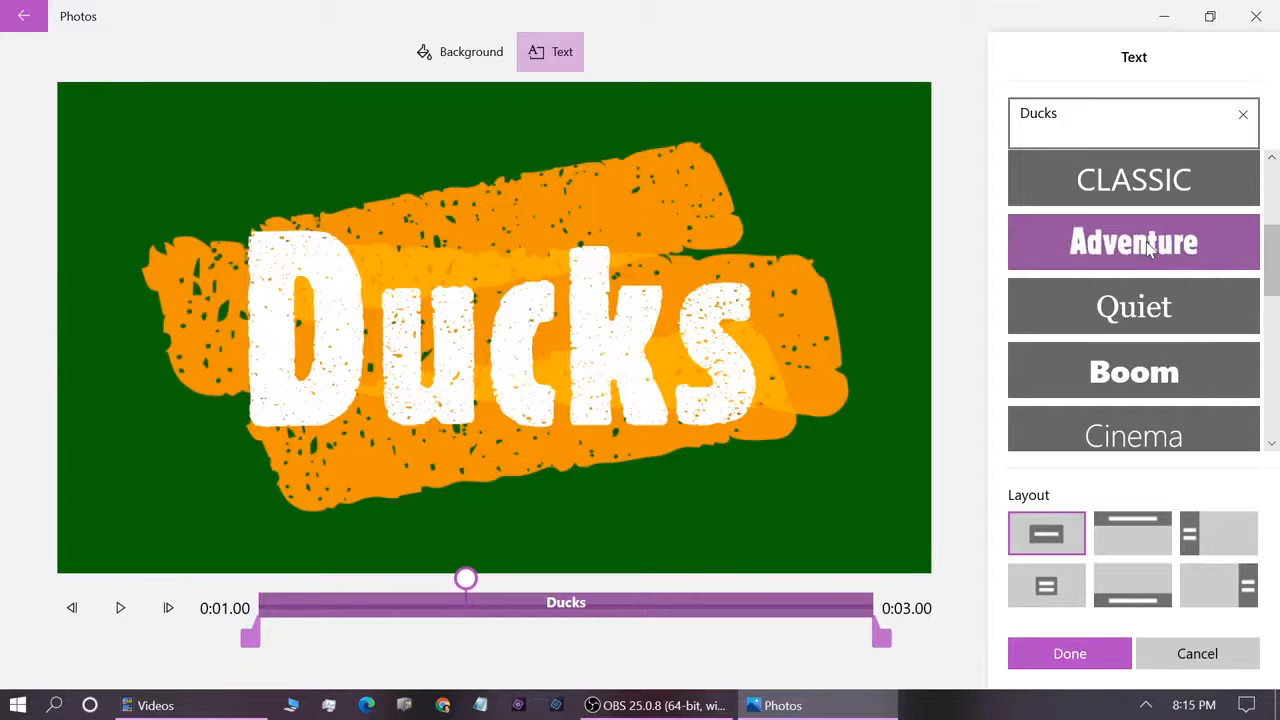
# Try the top, Left, Right and bottom layouts for the title text, finishing with the Title 2 layout.
pyautogui.click(1118, 530)
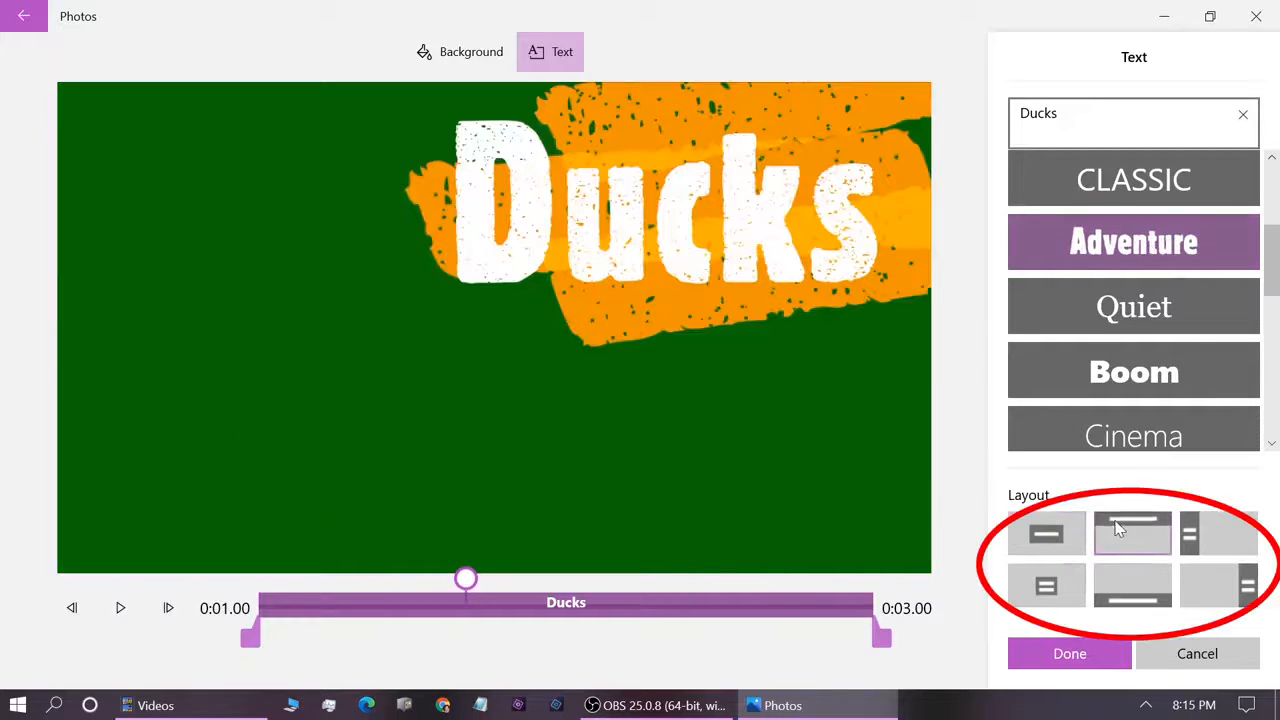
pyautogui.click(1248, 533)
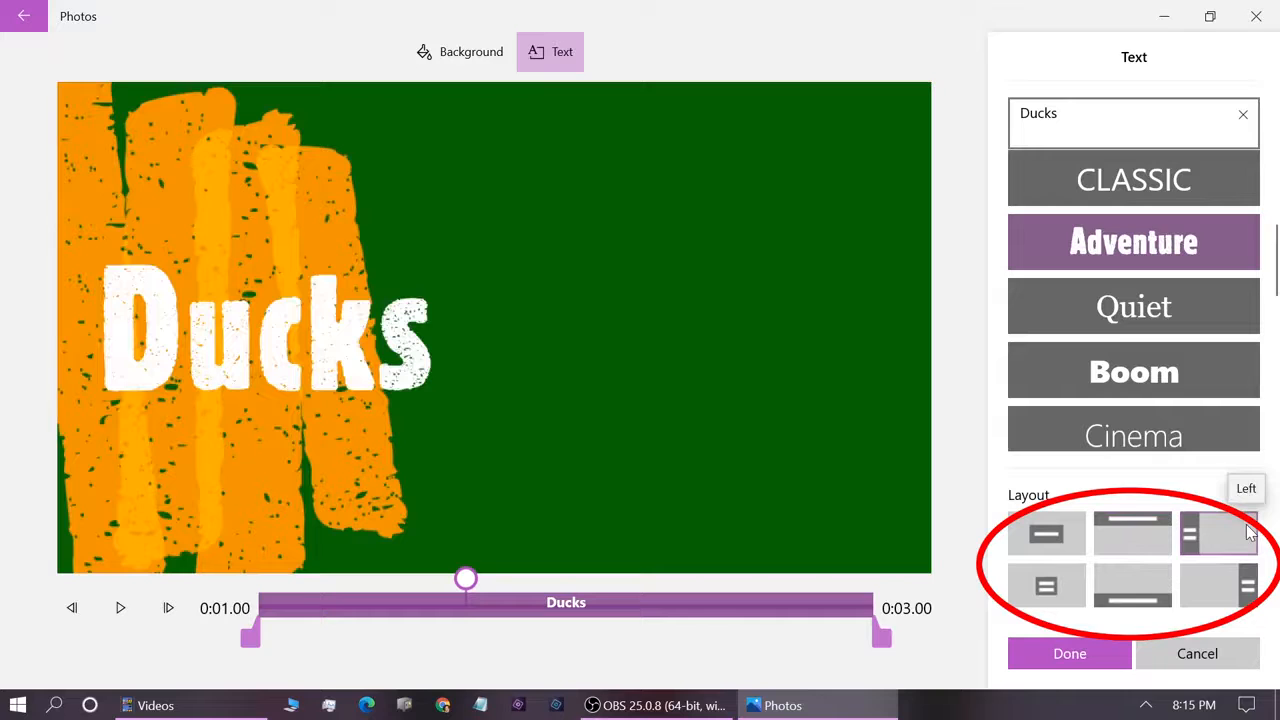
pyautogui.click(1240, 602)
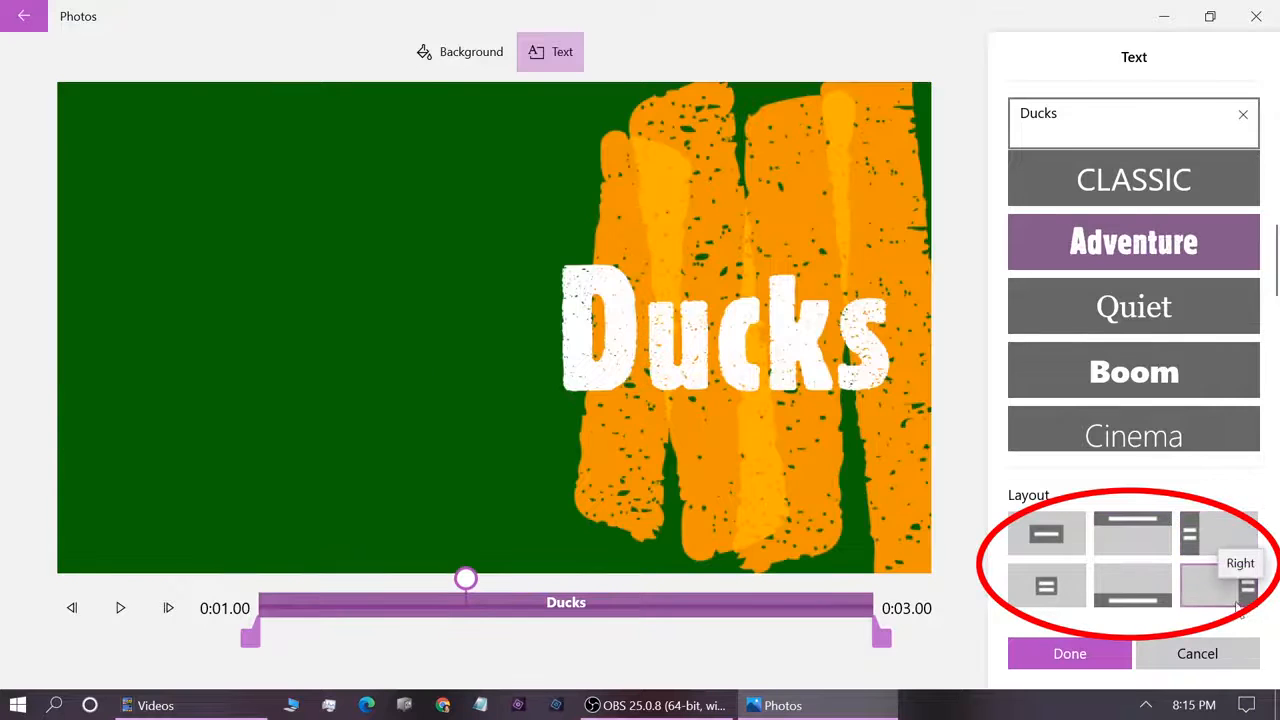
pyautogui.click(1131, 600)
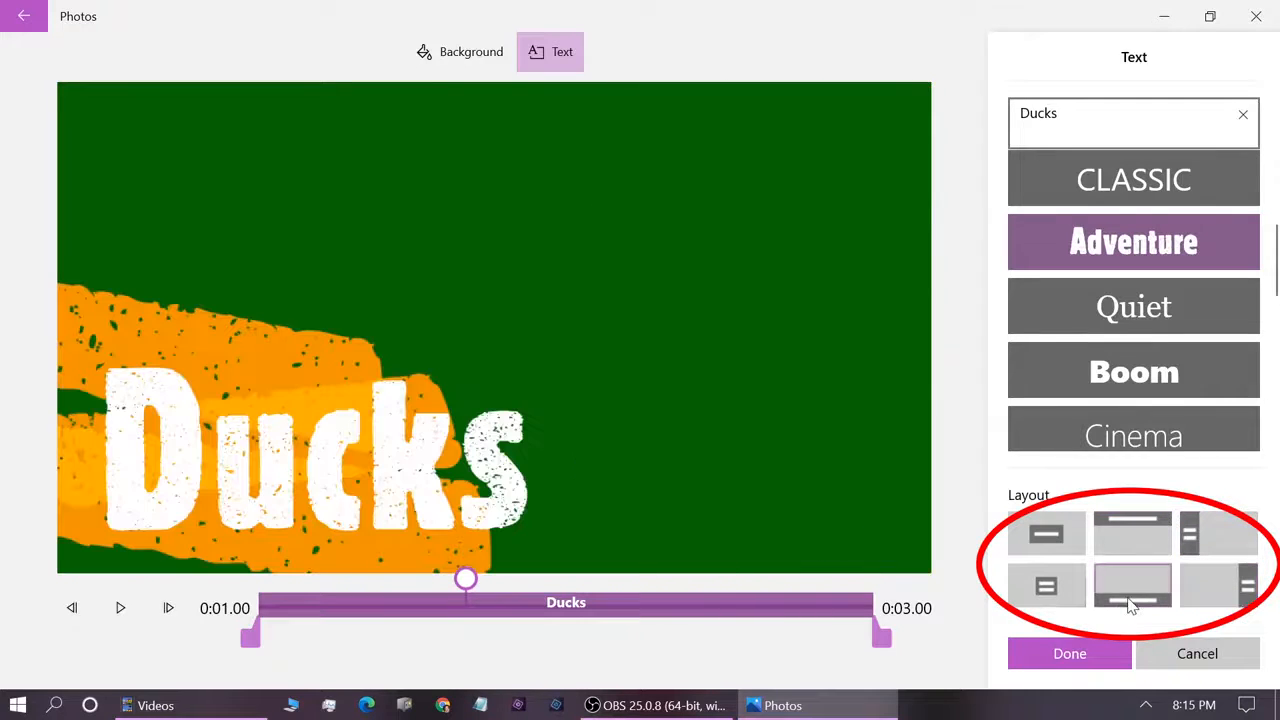
pyautogui.click(1045, 585)
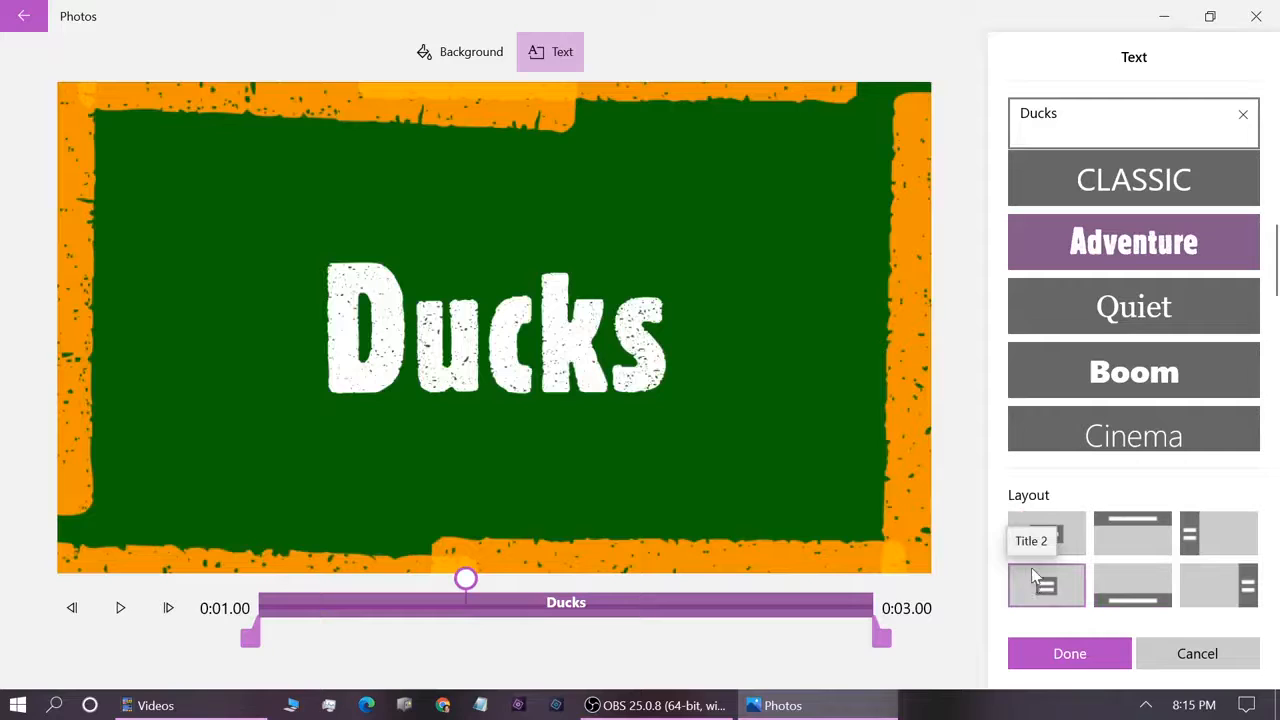
# Shorten the "Ducks" text's display span from both ends of the title card, preview the timing, and apply it.
pyautogui.moveTo(881, 637); pyautogui.dragTo(786, 637)
pyautogui.moveTo(249, 633); pyautogui.dragTo(386, 637)
pyautogui.moveTo(466, 578); pyautogui.dragTo(310, 578)
pyautogui.click(120, 612)
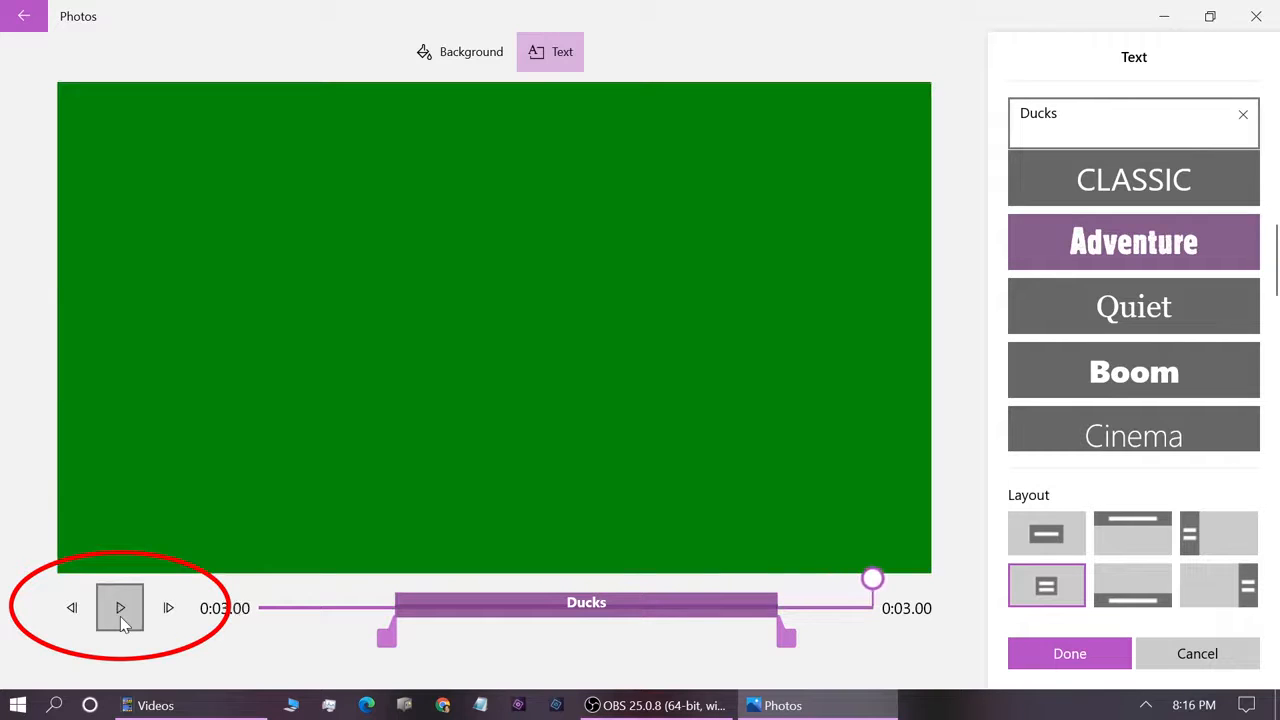
pyautogui.click(1080, 656)
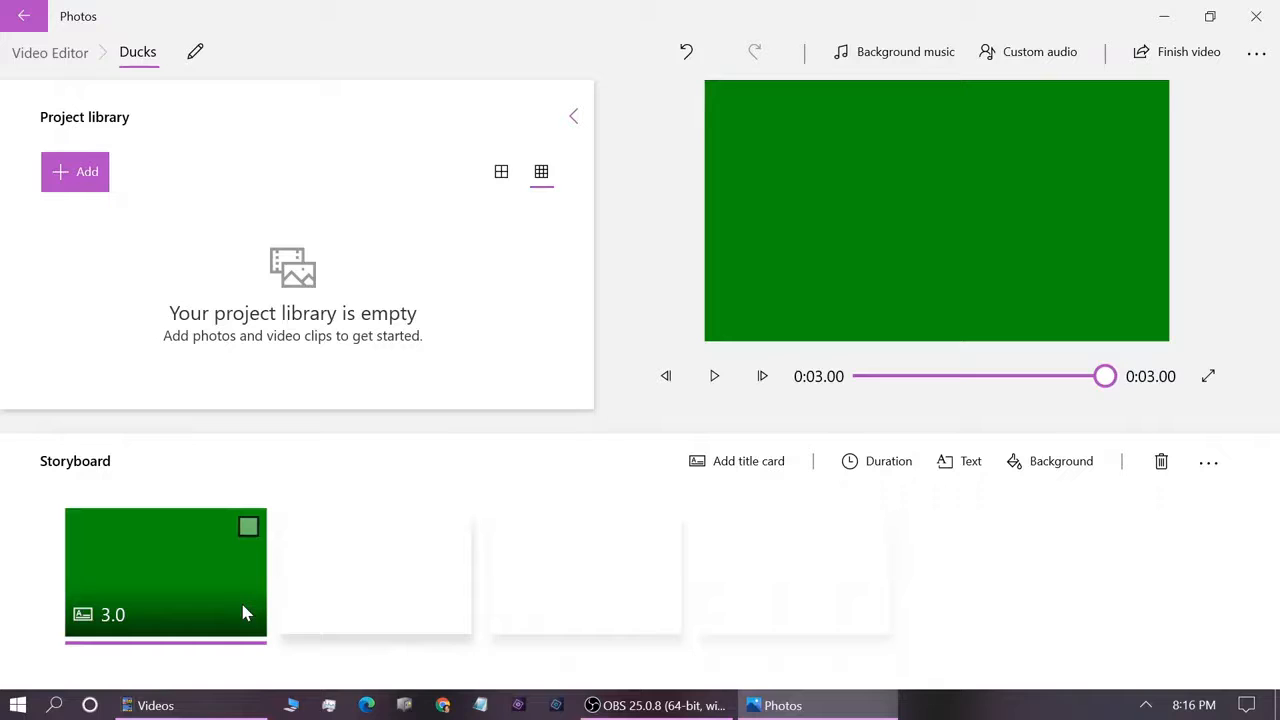
# Try durations of 1 and 0.5 seconds for the title card, finishing with 2 seconds.
pyautogui.click(871, 465)
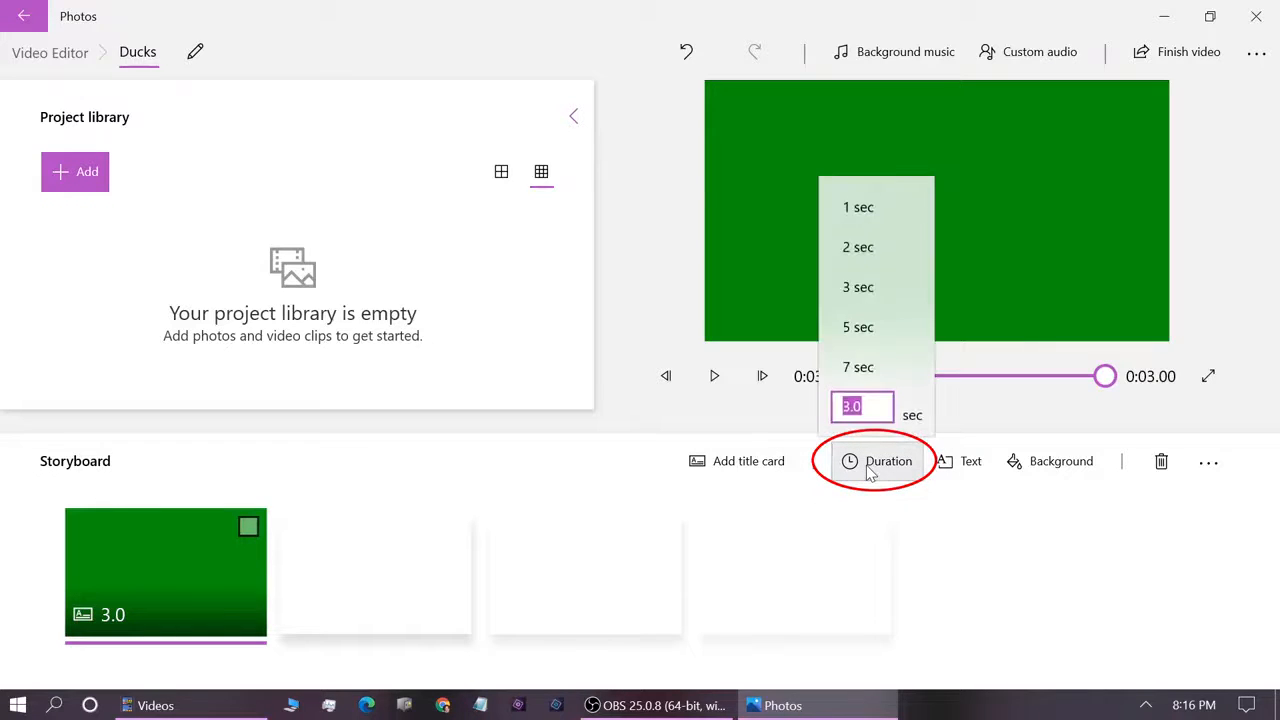
pyautogui.click(877, 207)
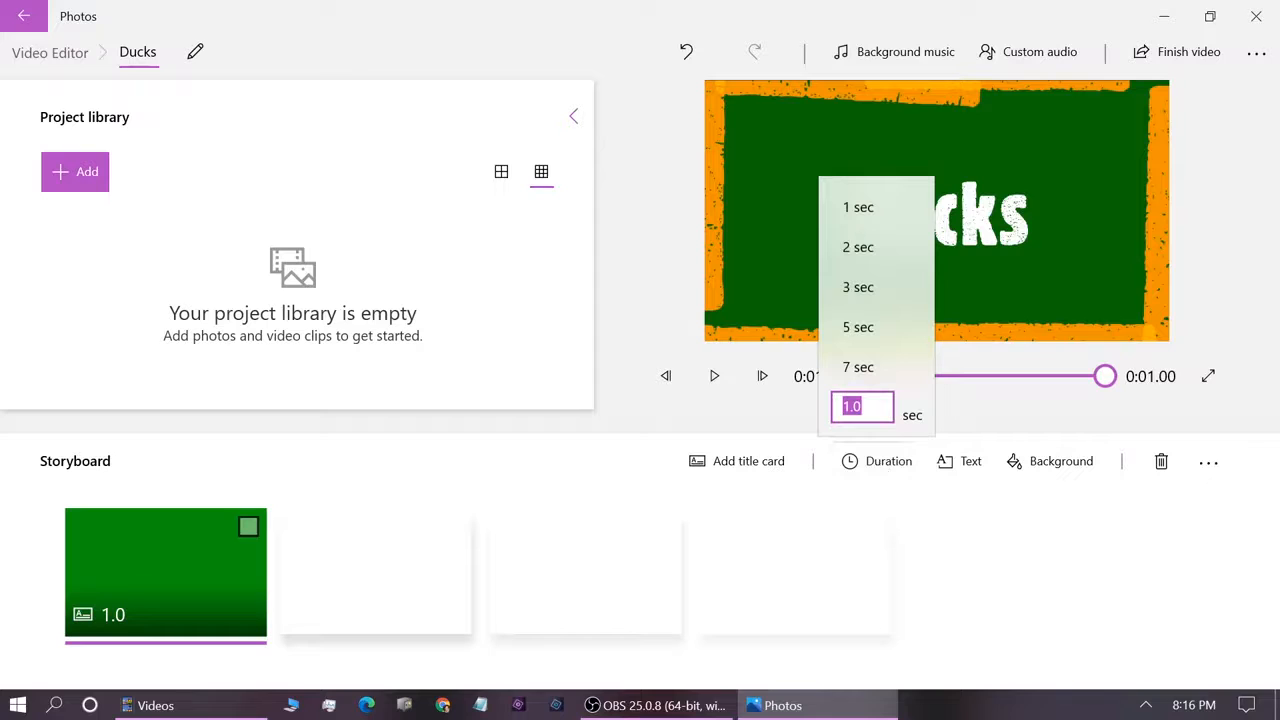
pyautogui.press('BackSpace')
pyautogui.write('.5')
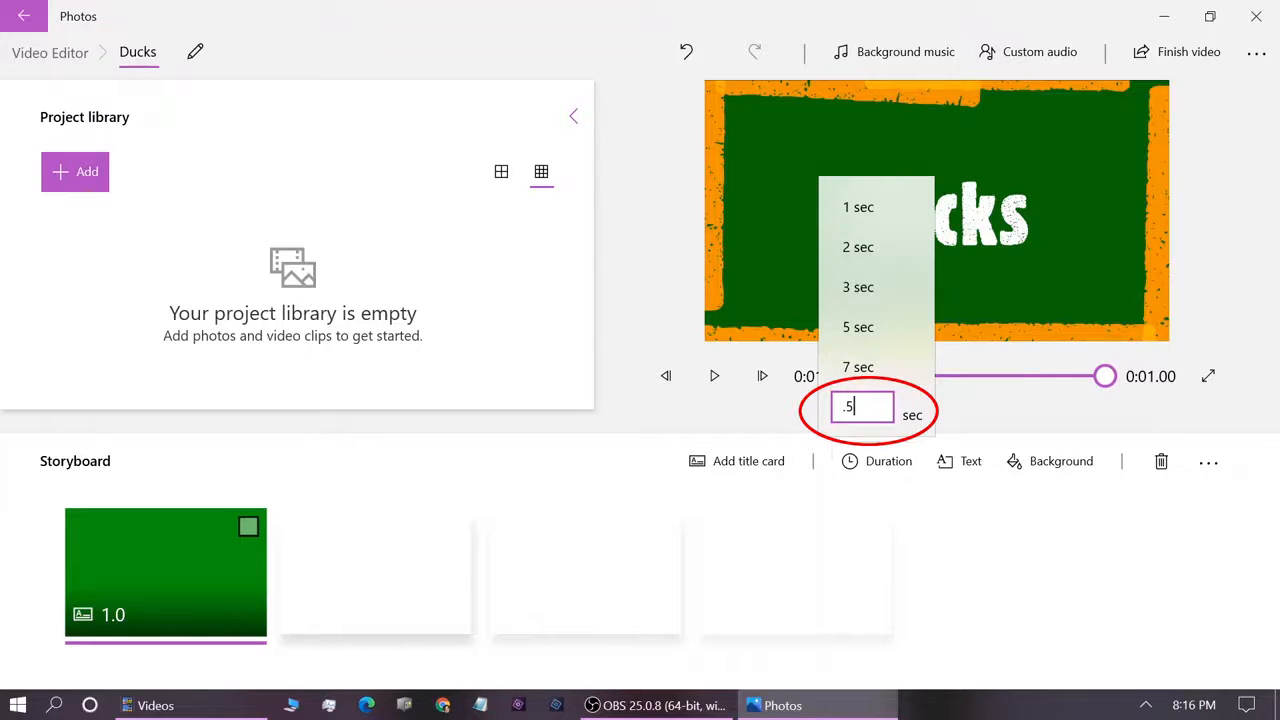
pyautogui.press('Return')
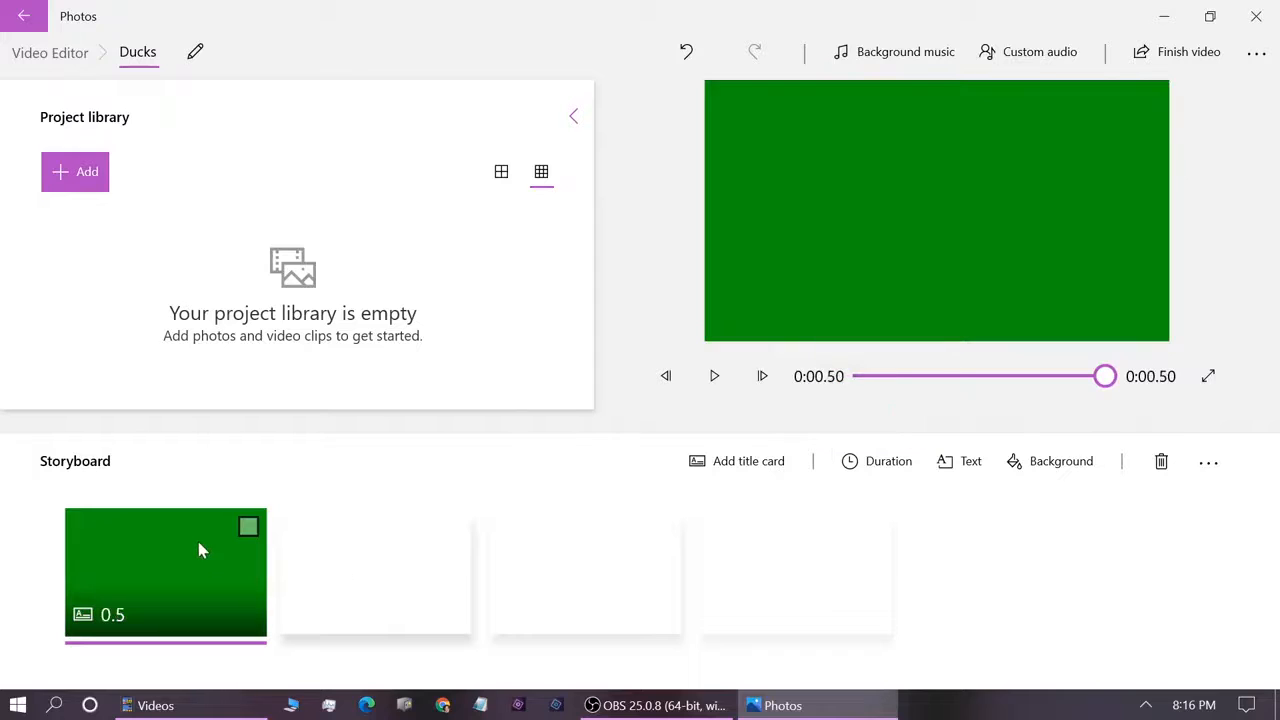
pyautogui.rightClick(198, 541)
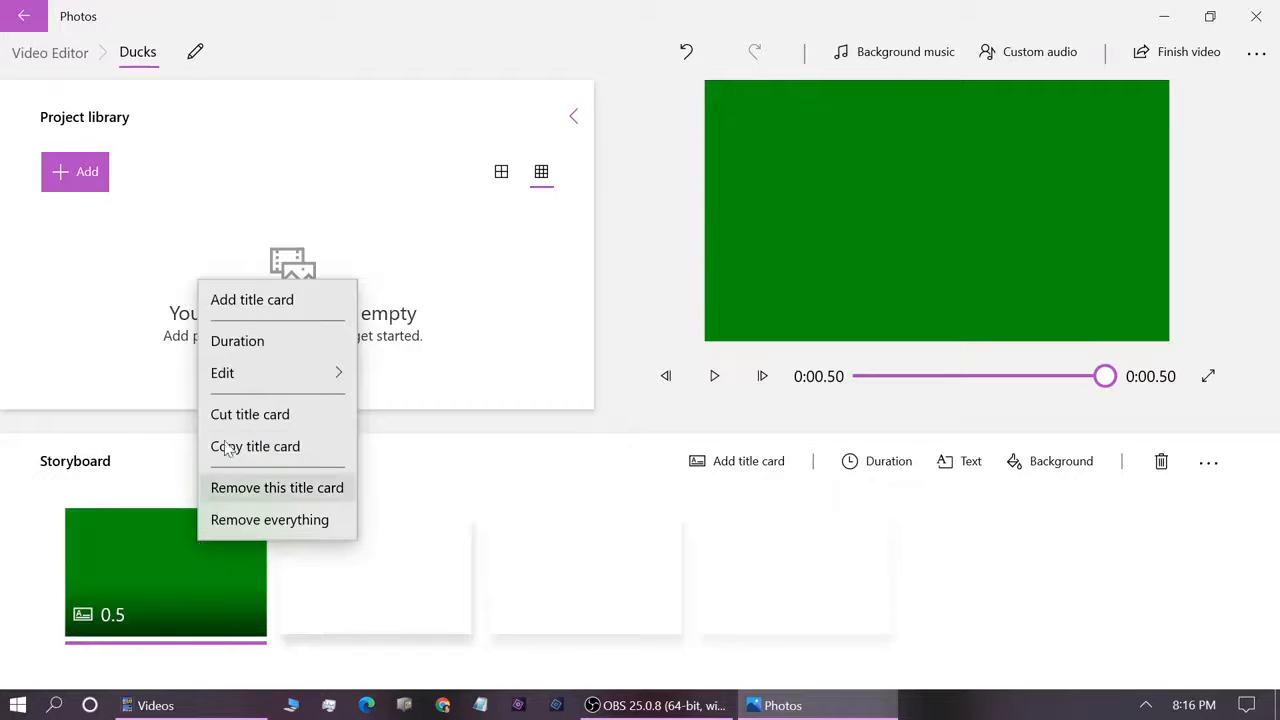
pyautogui.click(238, 341)
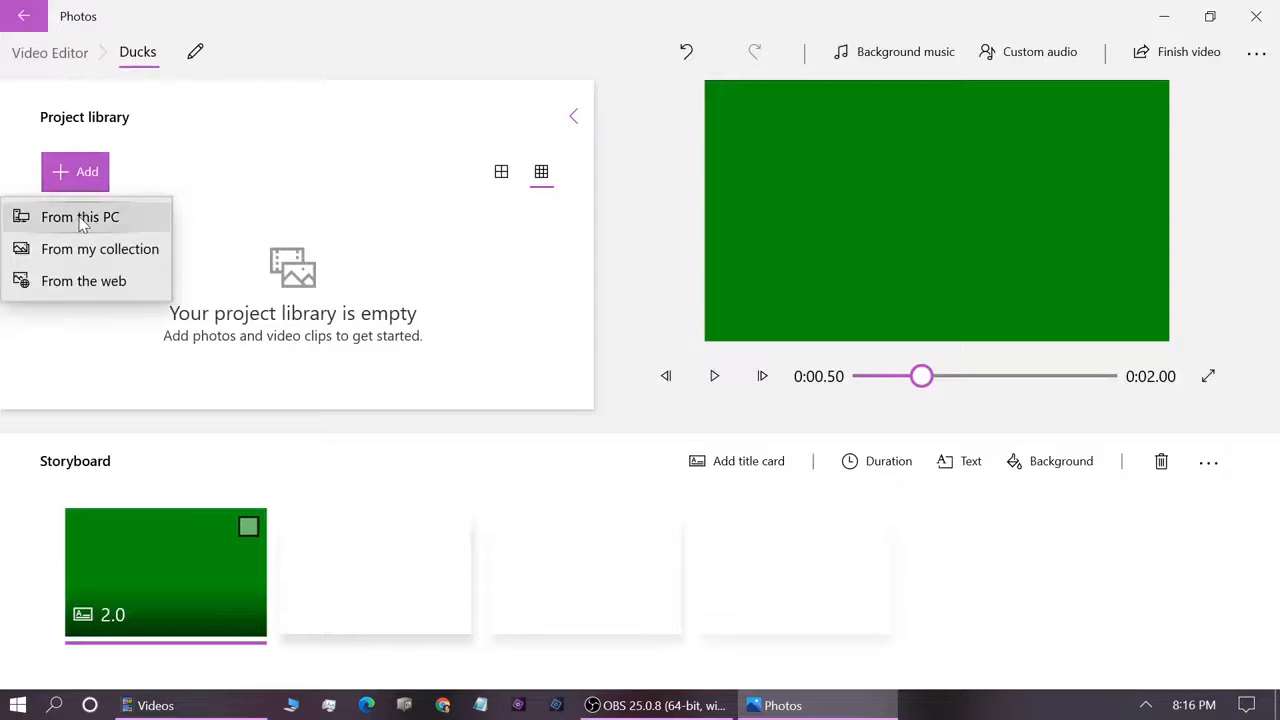
# Import the four duck photos and the Ducks - 13089.mp4 video from this PC, and place only the photos in the storyboard.
pyautogui.click(82, 220)
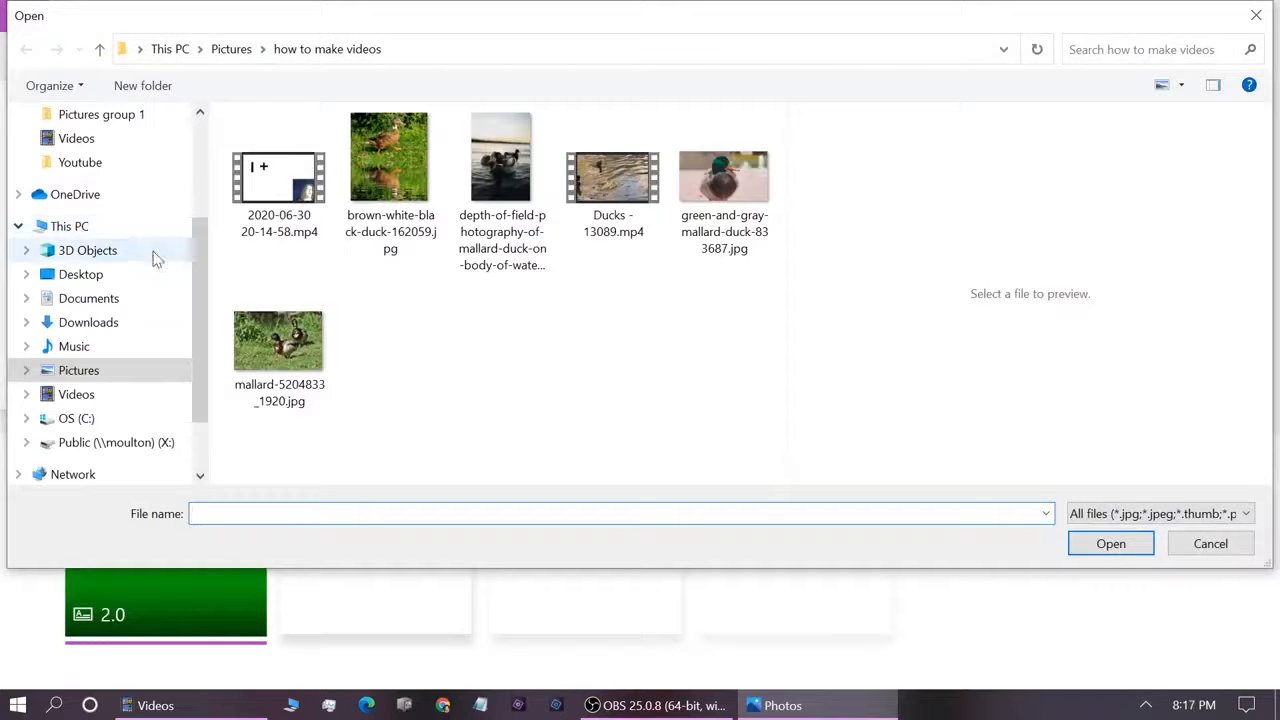
pyautogui.click(386, 177)
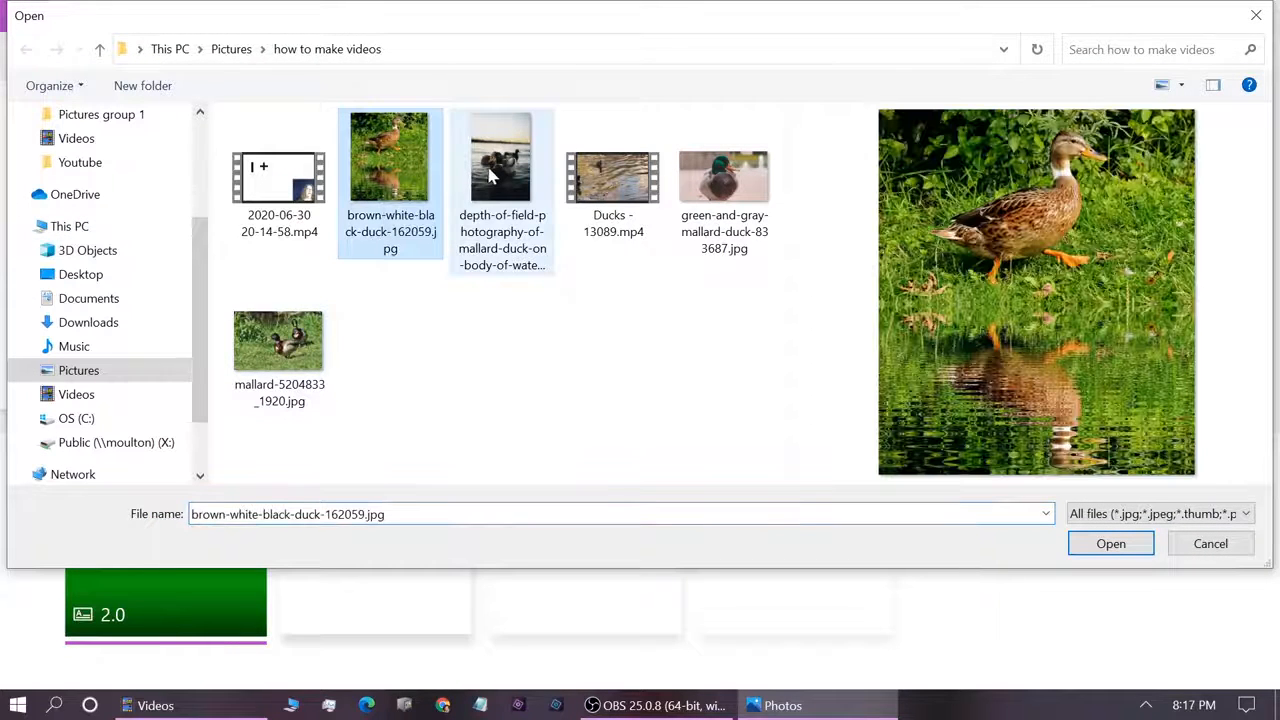
pyautogui.keyDown('shift'); pyautogui.click(308, 355); pyautogui.keyUp('shift')
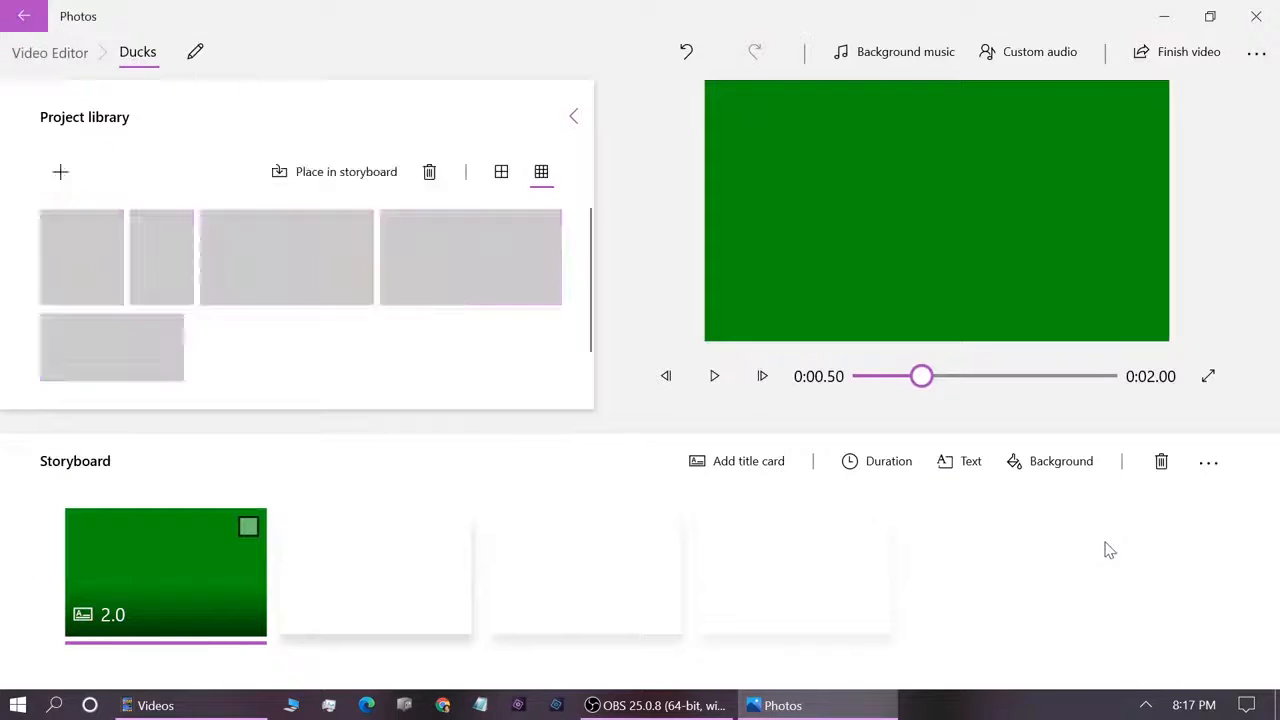
pyautogui.click(356, 228)
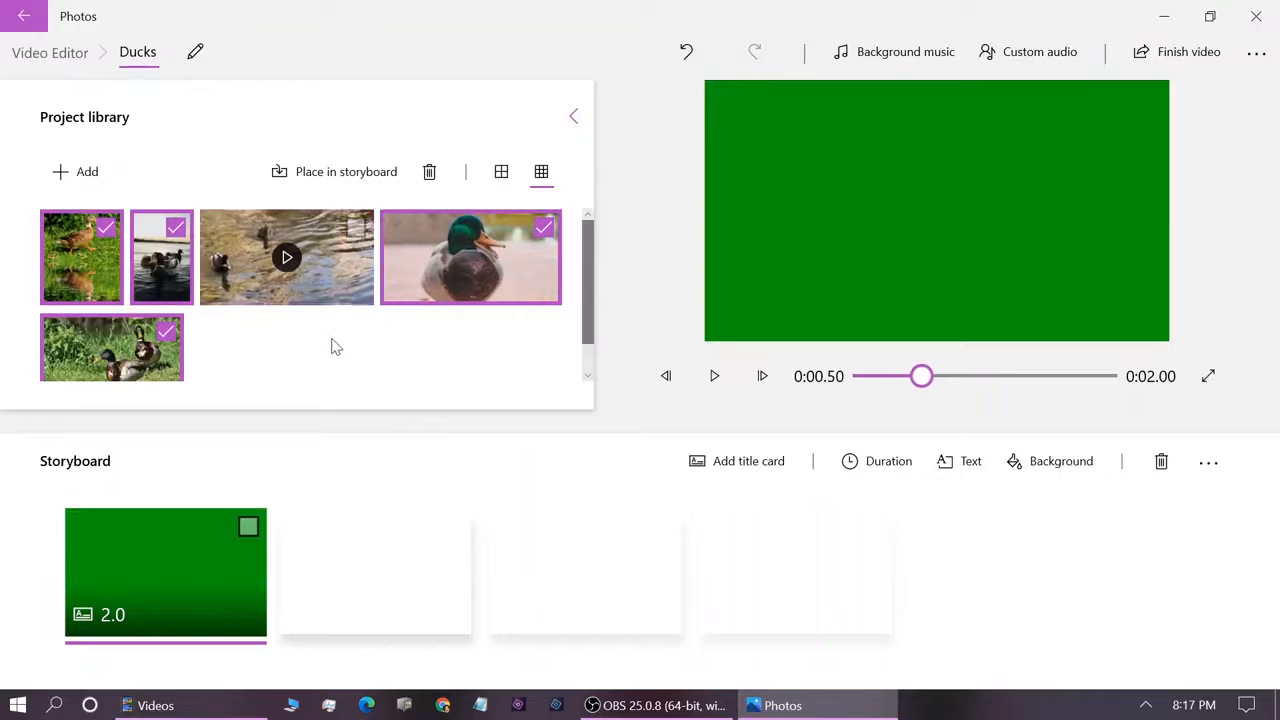
pyautogui.click(345, 172)
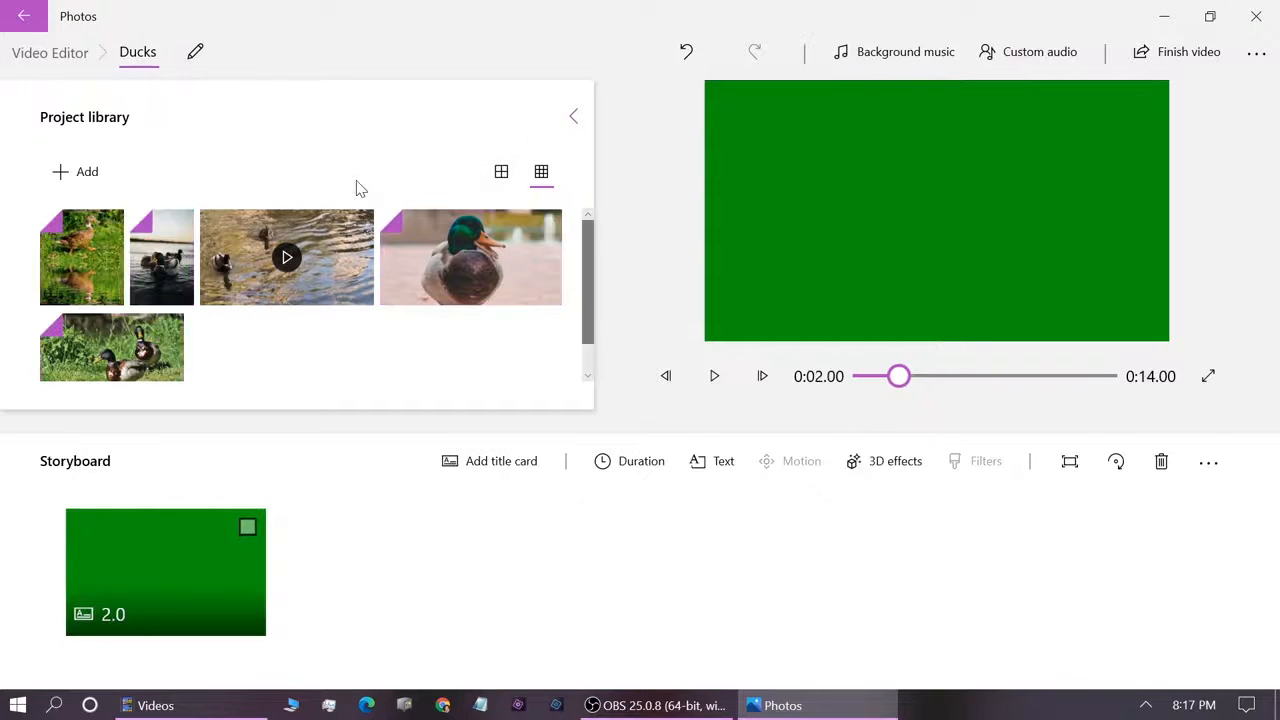
# Resize the storyboard photo of the ducks on the water with the Remove black bars option.
pyautogui.click(618, 595)
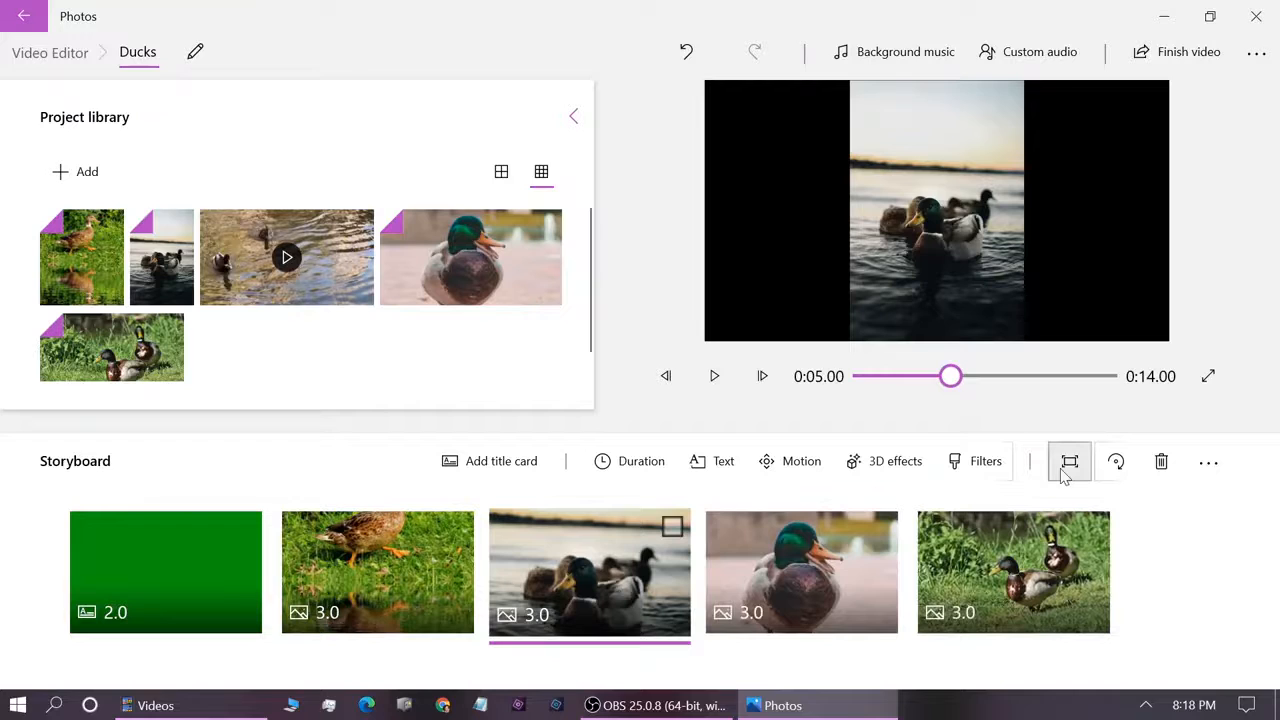
pyautogui.click(1065, 474)
pyautogui.click(1065, 470)
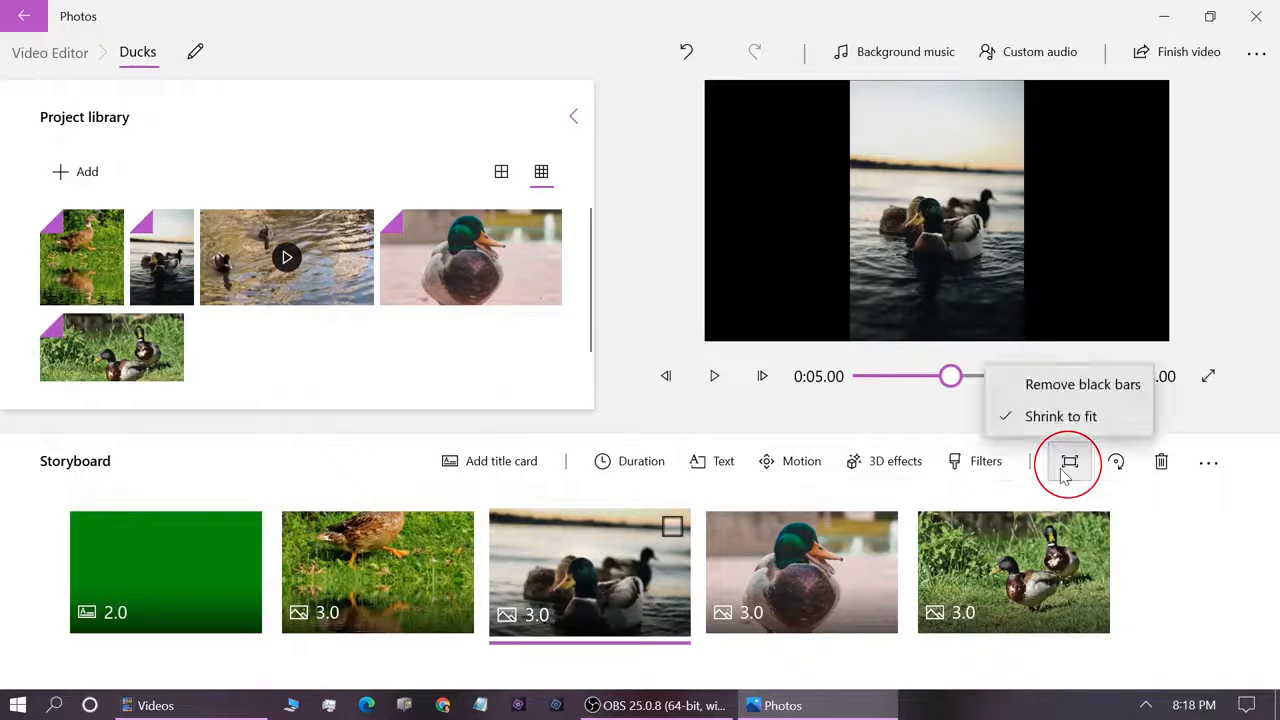
pyautogui.click(1060, 386)
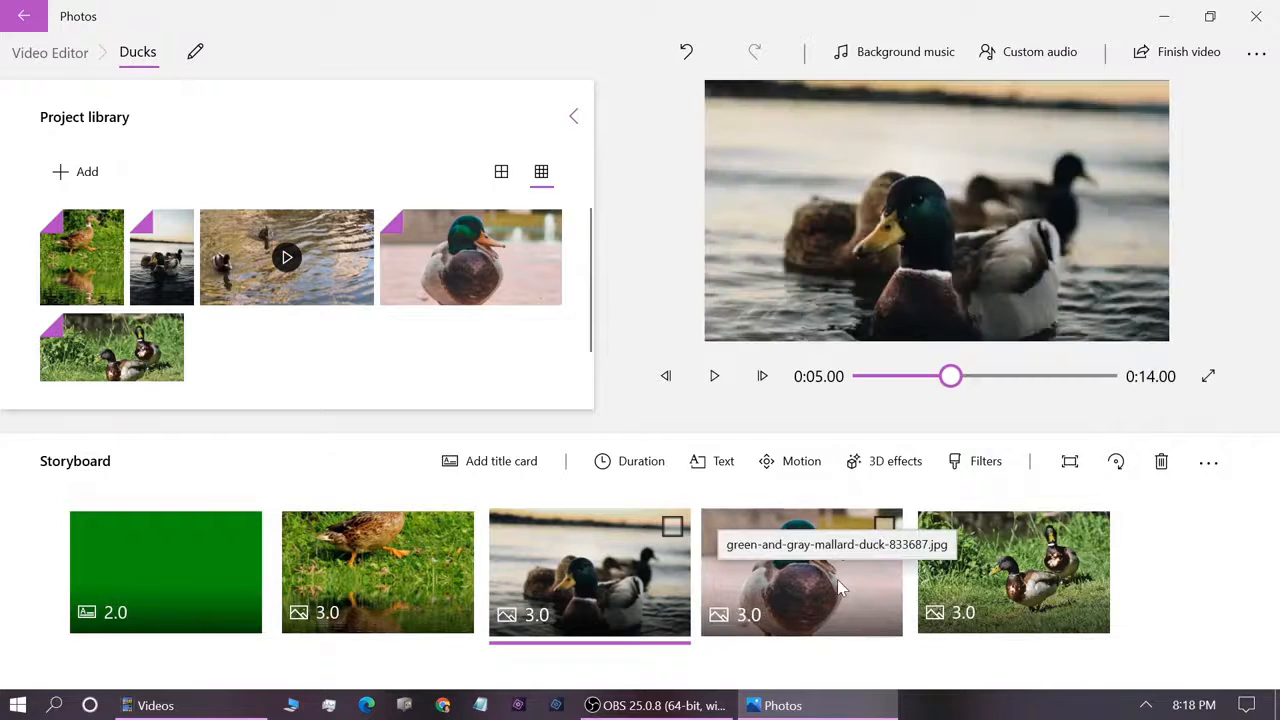
# Rotate the close-up mallard photo through four quarter turns until it is upright again.
pyautogui.click(838, 588)
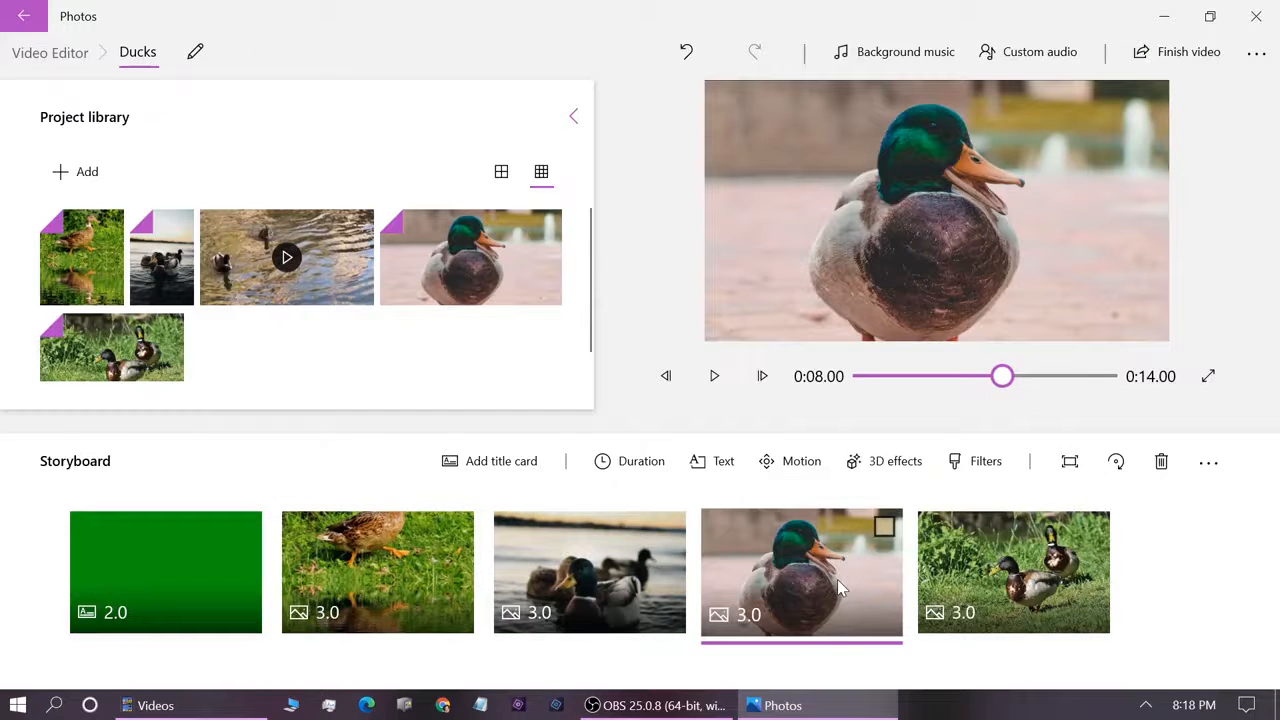
pyautogui.click(1116, 461)
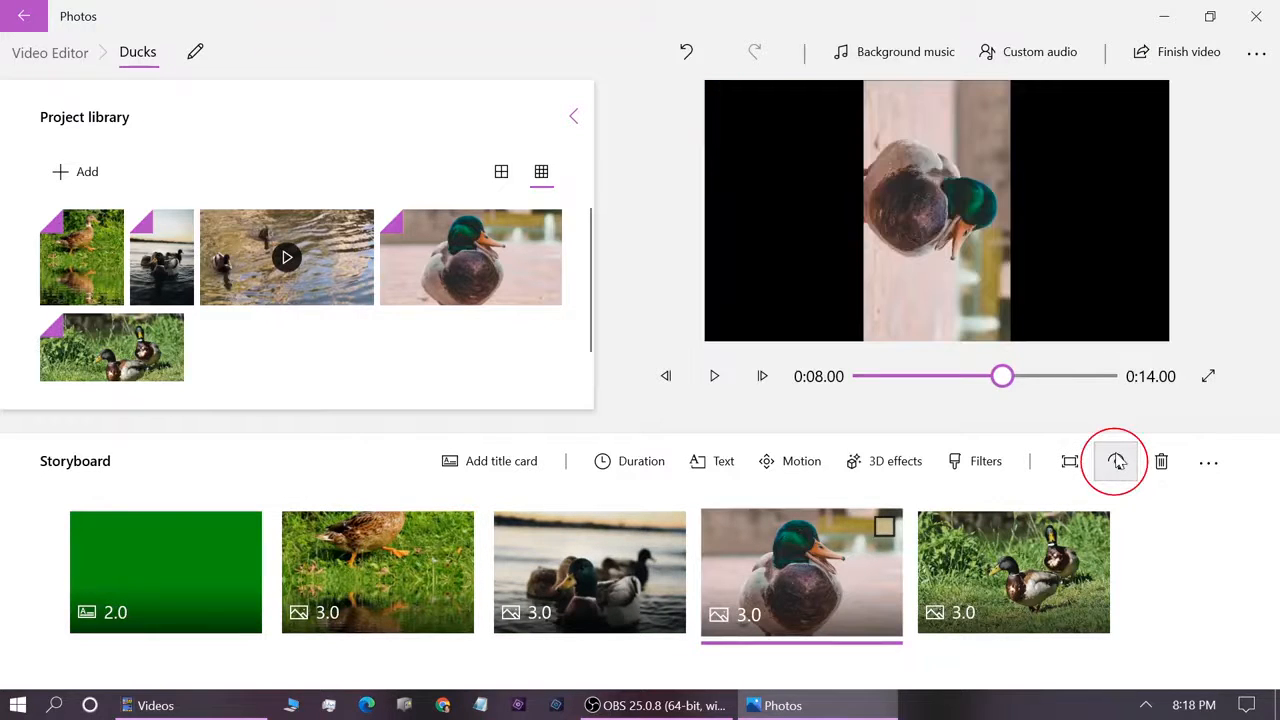
pyautogui.click(1117, 461)
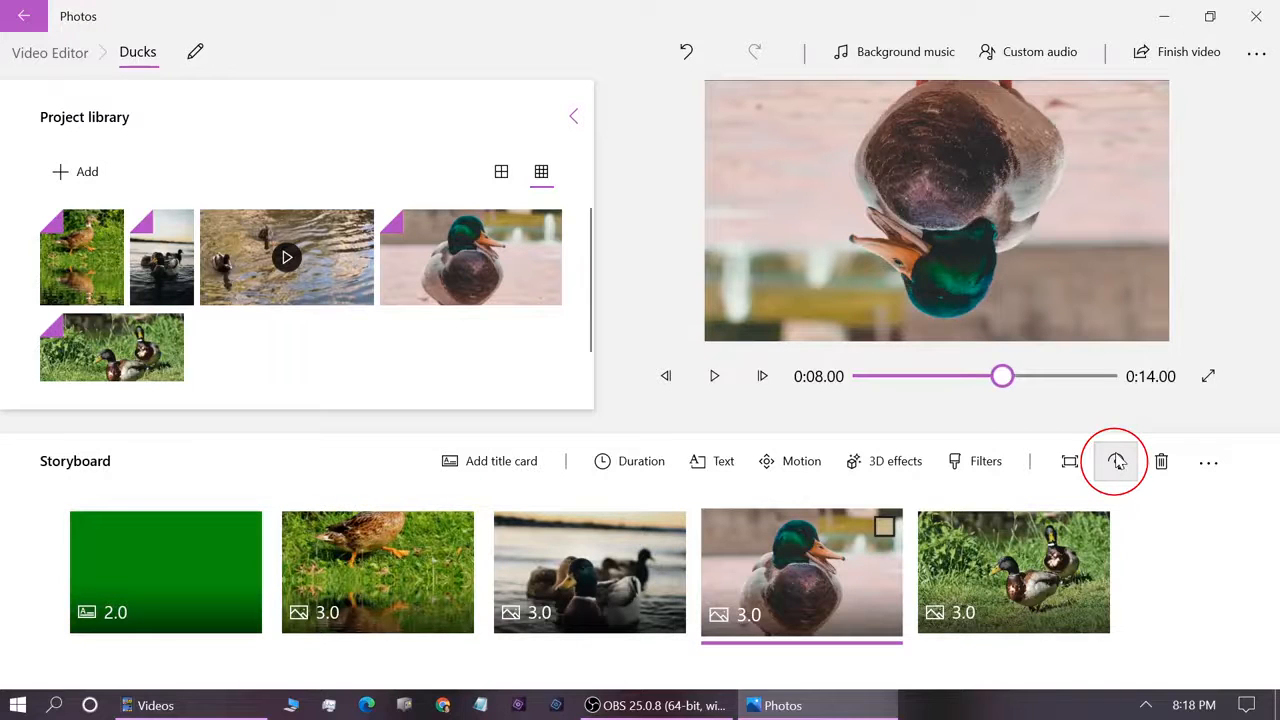
pyautogui.click(1117, 461)
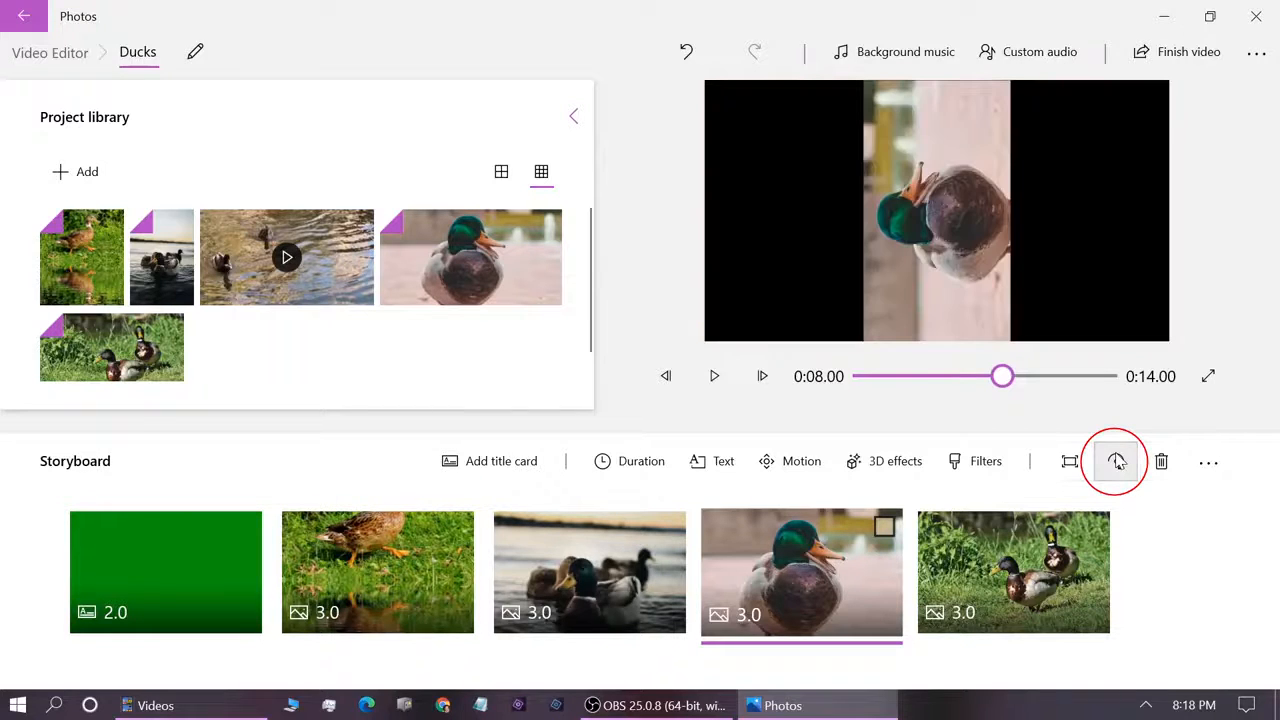
pyautogui.click(1117, 461)
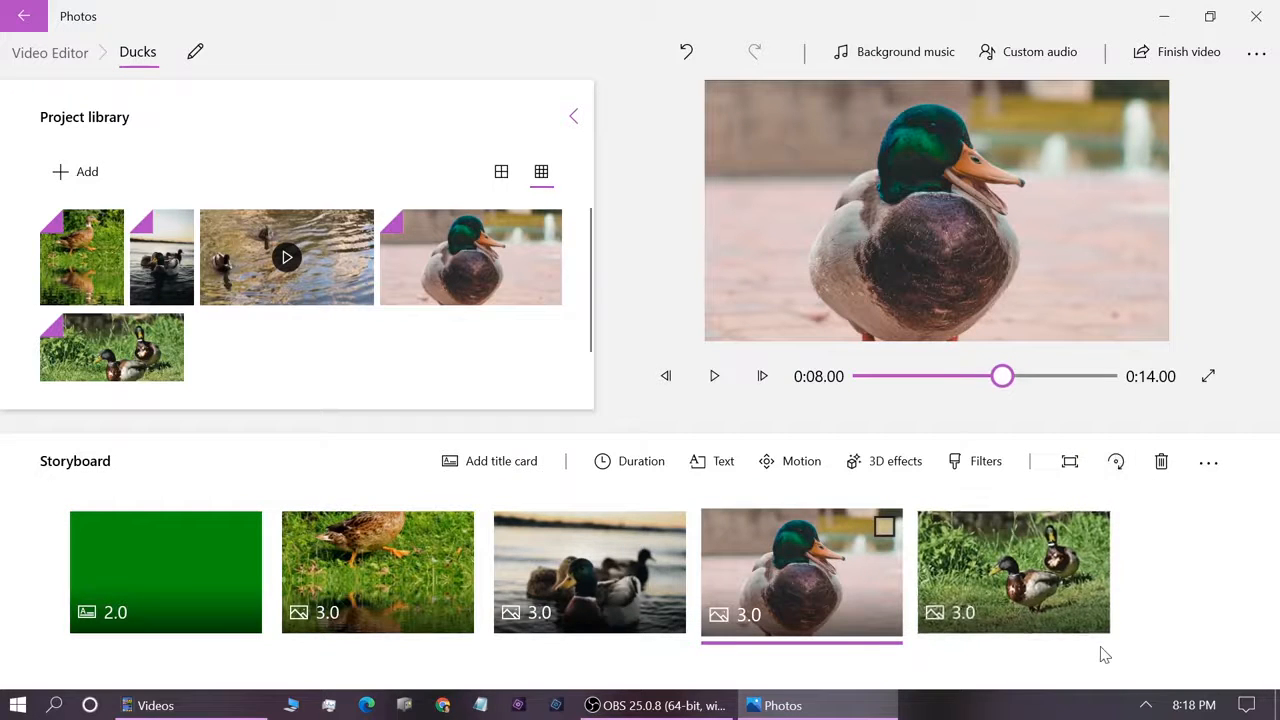
# Apply the Pan left motion to the photo of two ducks on the grass and play it back.
pyautogui.click(1050, 590)
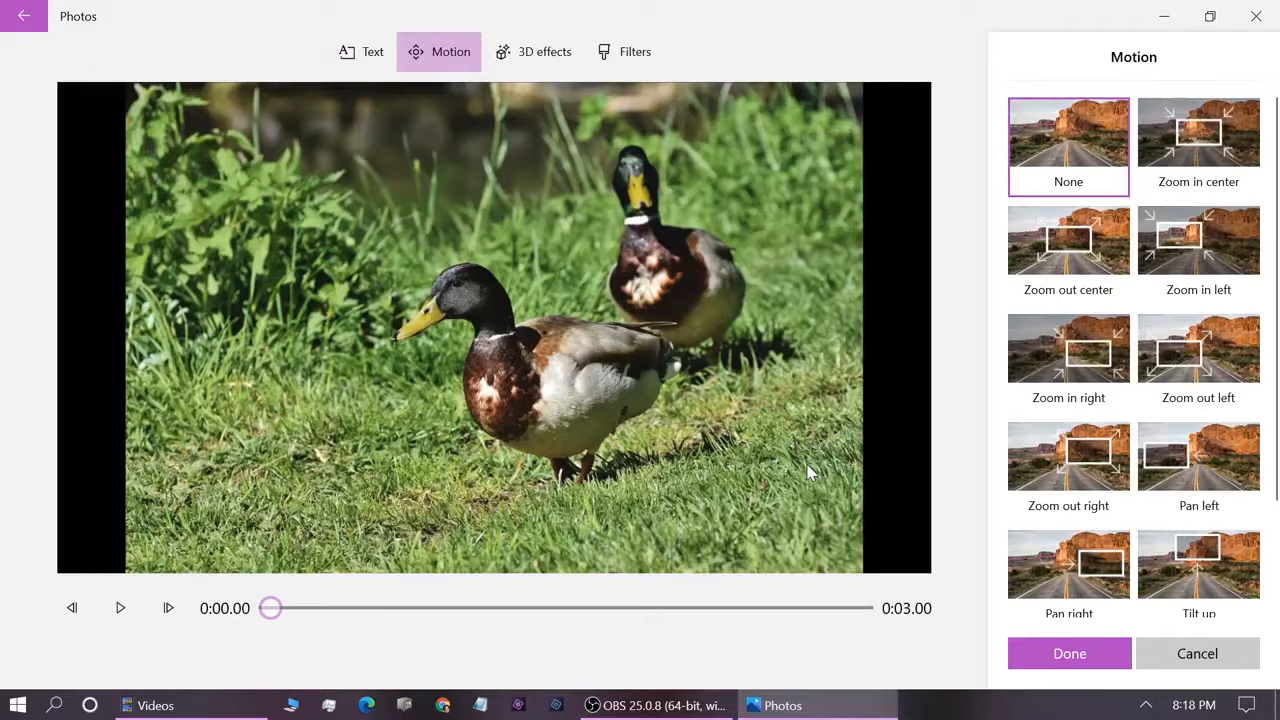
pyautogui.click(805, 465)
pyautogui.click(1165, 460)
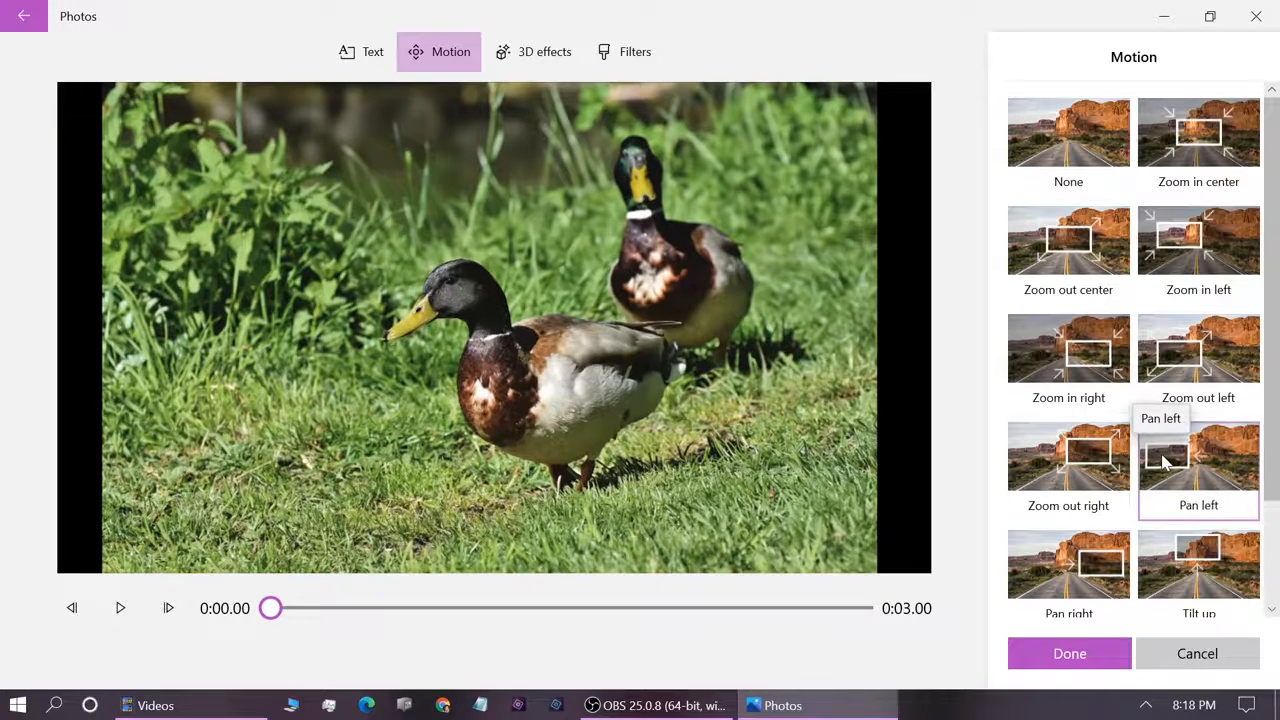
pyautogui.click(1069, 654)
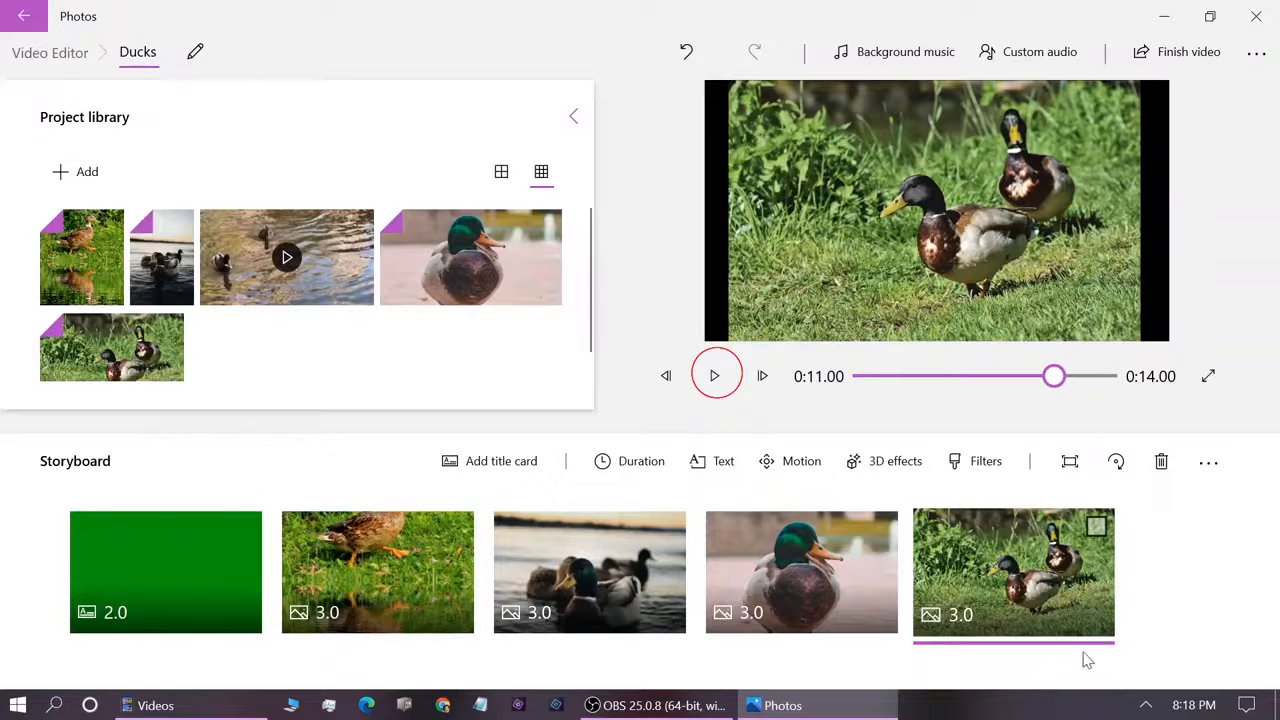
pyautogui.click(712, 378)
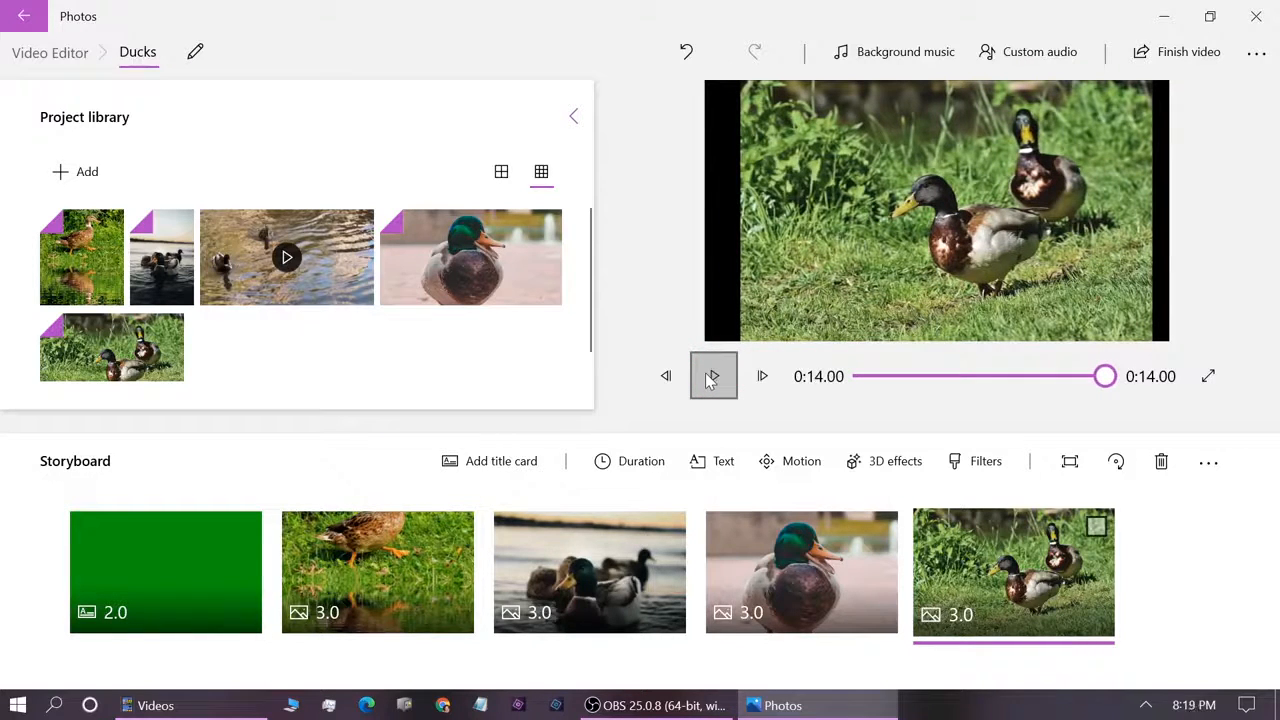
# Remove the brown duck photo from the storyboard and move the close-up mallard photo to the end.
pyautogui.rightClick(394, 582)
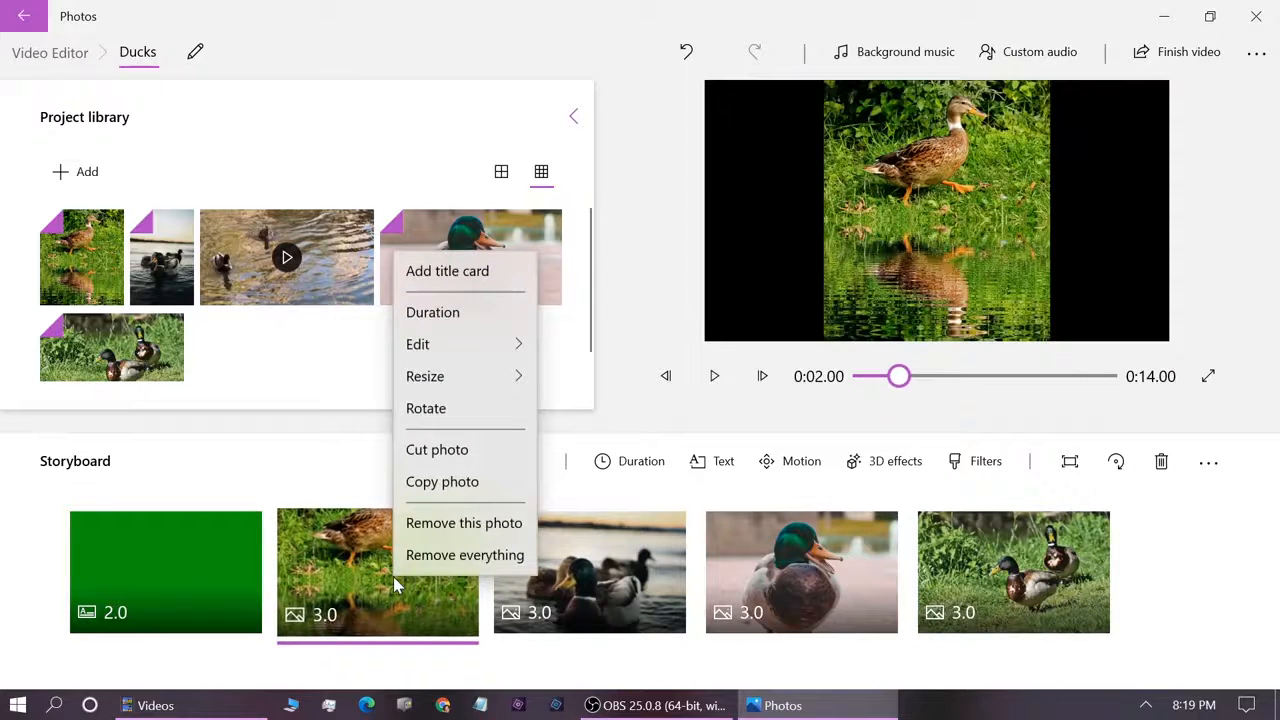
pyautogui.click(455, 460)
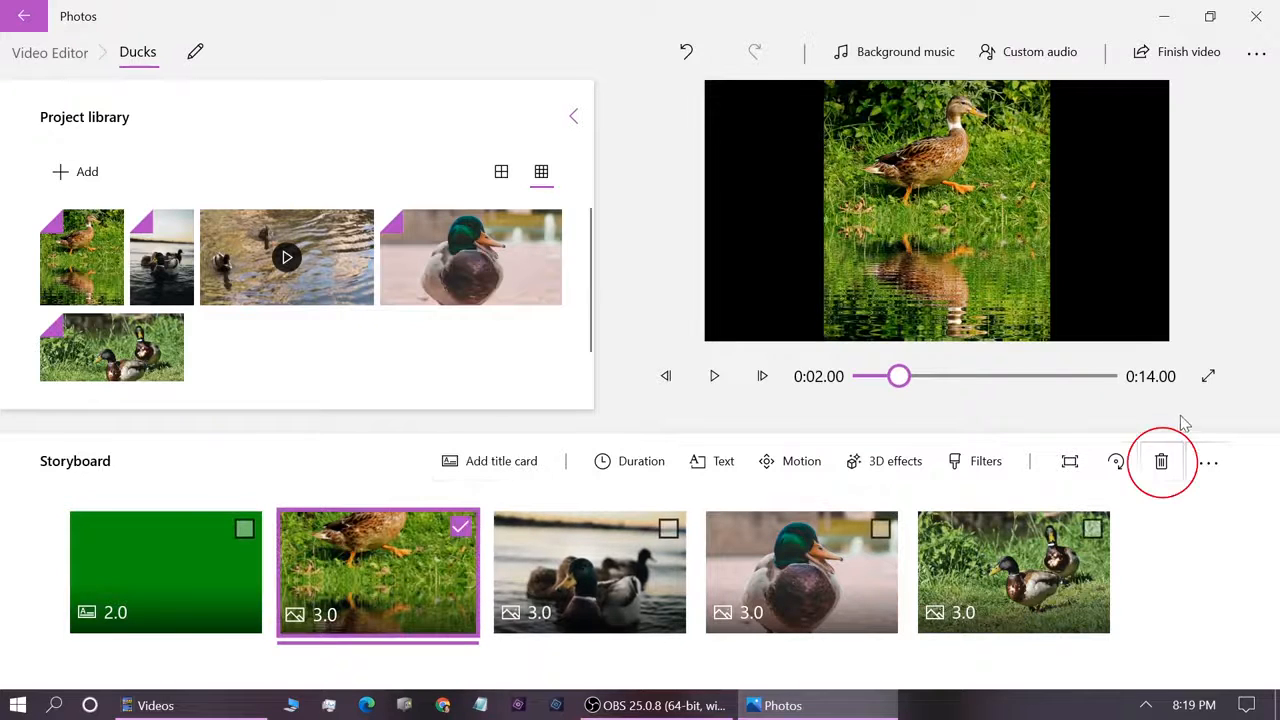
pyautogui.click(1161, 461)
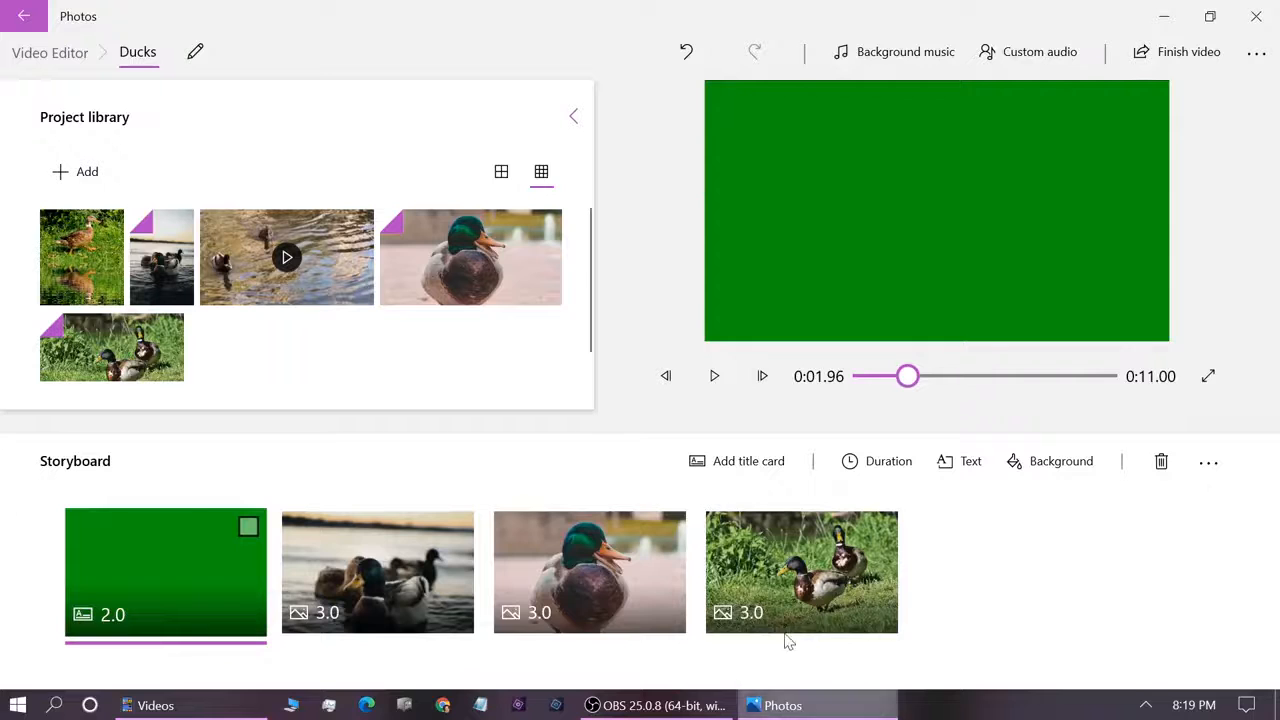
pyautogui.moveTo(632, 585); pyautogui.dragTo(880, 600)
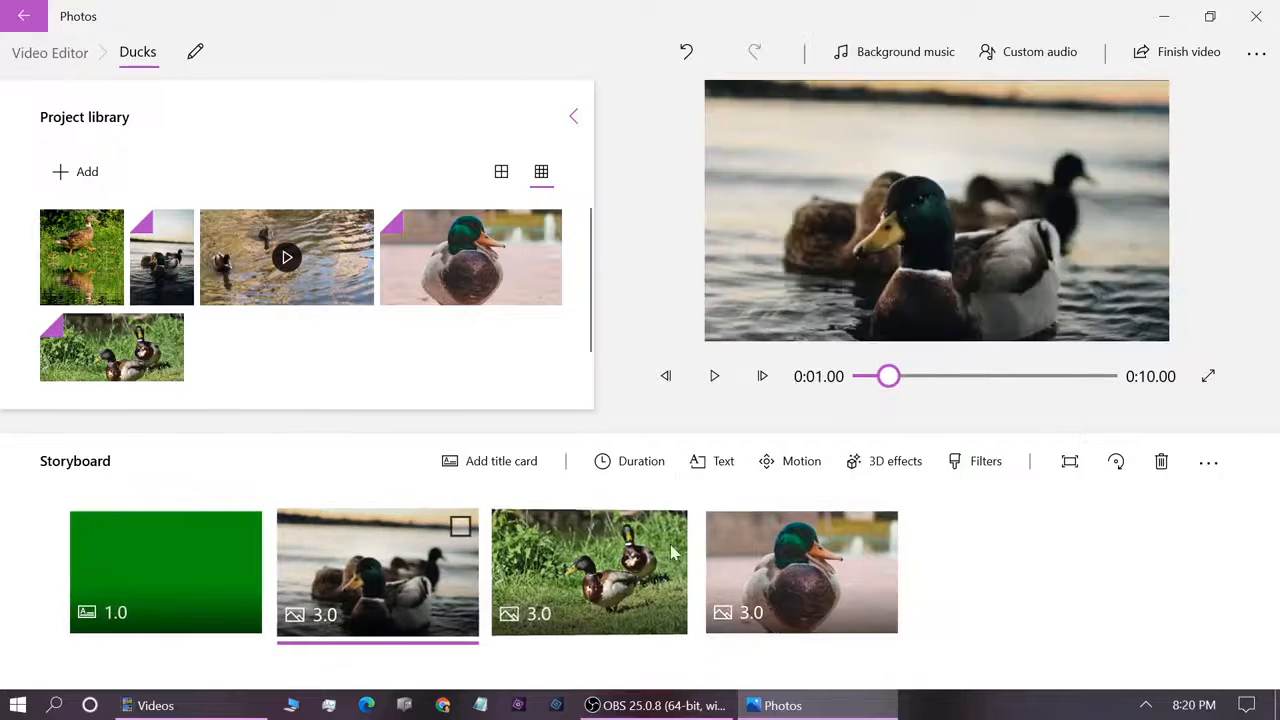
# Set the water ducks and close-up mallard photos to 2 seconds each, and play the video from the title card.
pyautogui.click(649, 478)
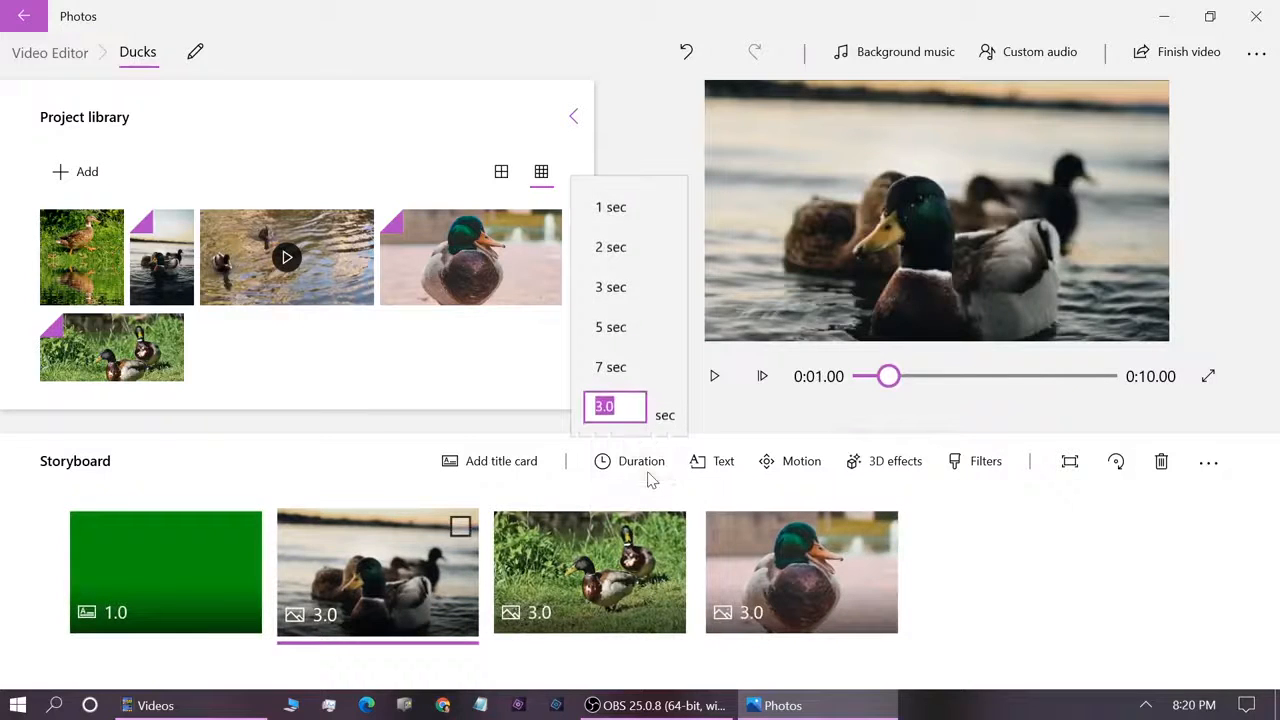
pyautogui.click(607, 245)
pyautogui.click(181, 609)
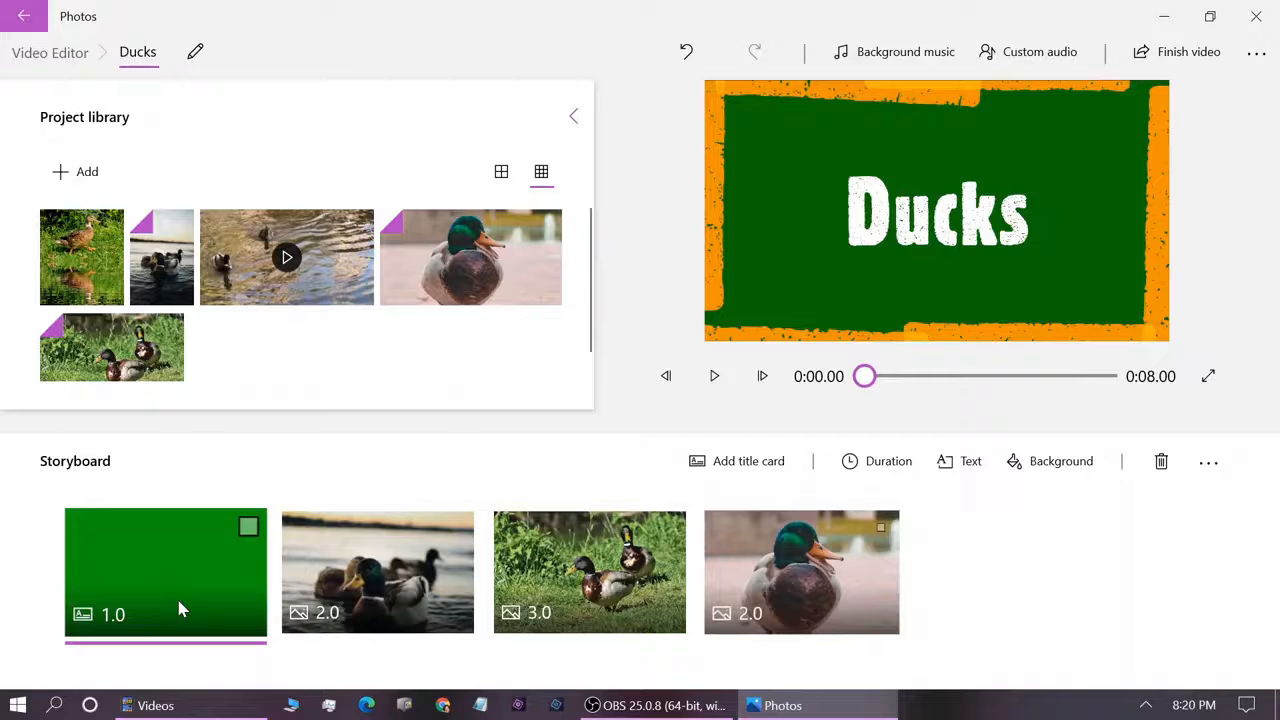
pyautogui.click(714, 376)
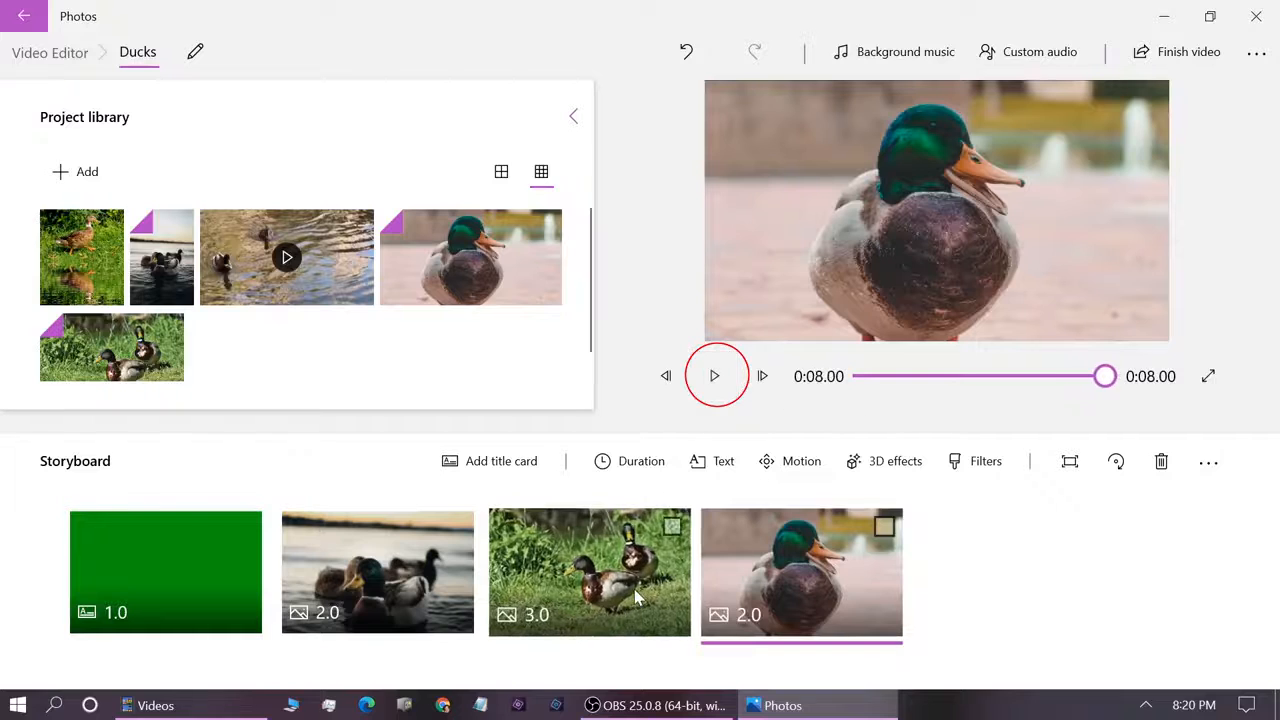
# Remove the black bars from the photo of two ducks on the grass.
pyautogui.click(634, 589)
pyautogui.click(1068, 466)
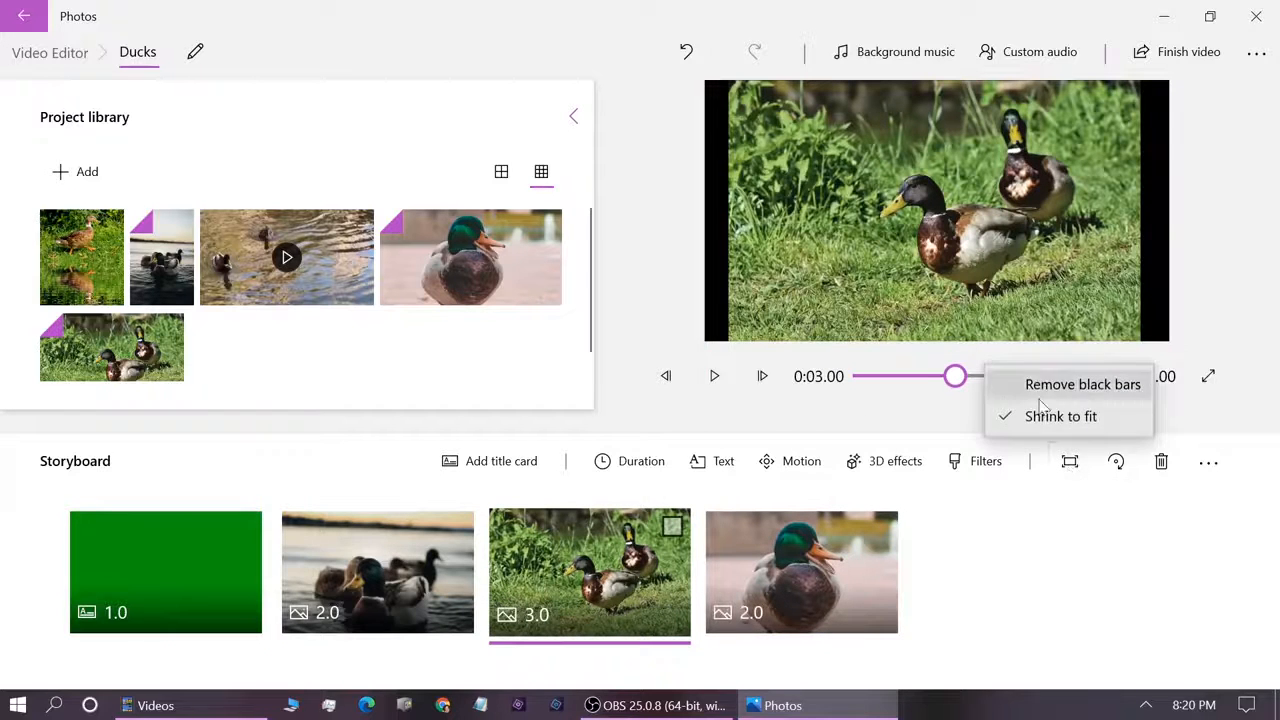
pyautogui.click(1039, 392)
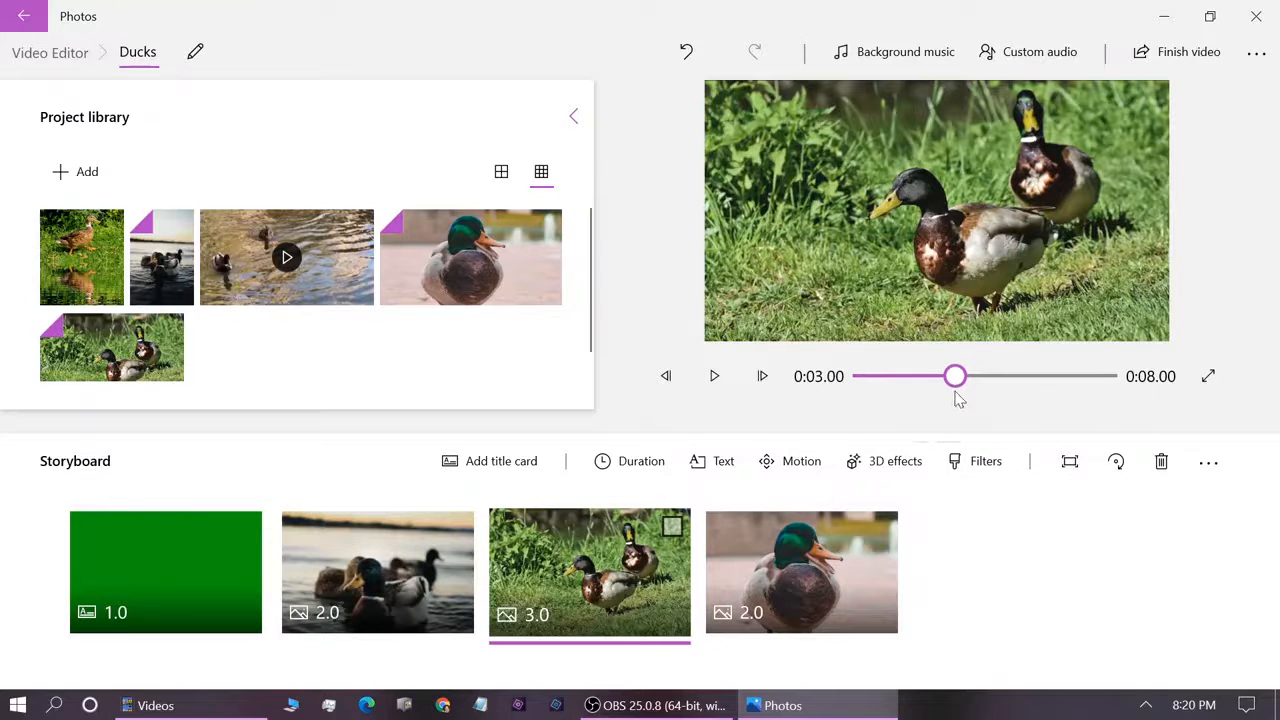
# Apply the Zoom out center motion to the photo of the ducks on the water and play the video from the title card.
pyautogui.moveTo(955, 376); pyautogui.dragTo(888, 376)
pyautogui.click(811, 468)
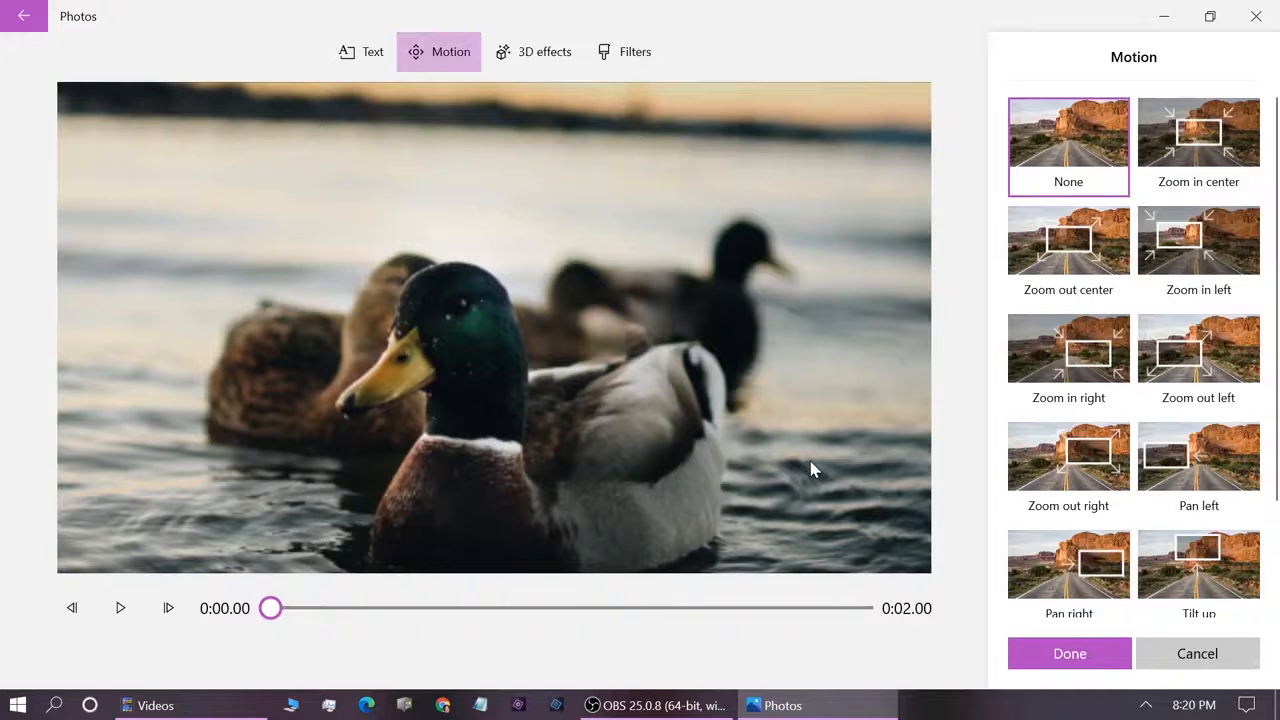
pyautogui.click(1088, 252)
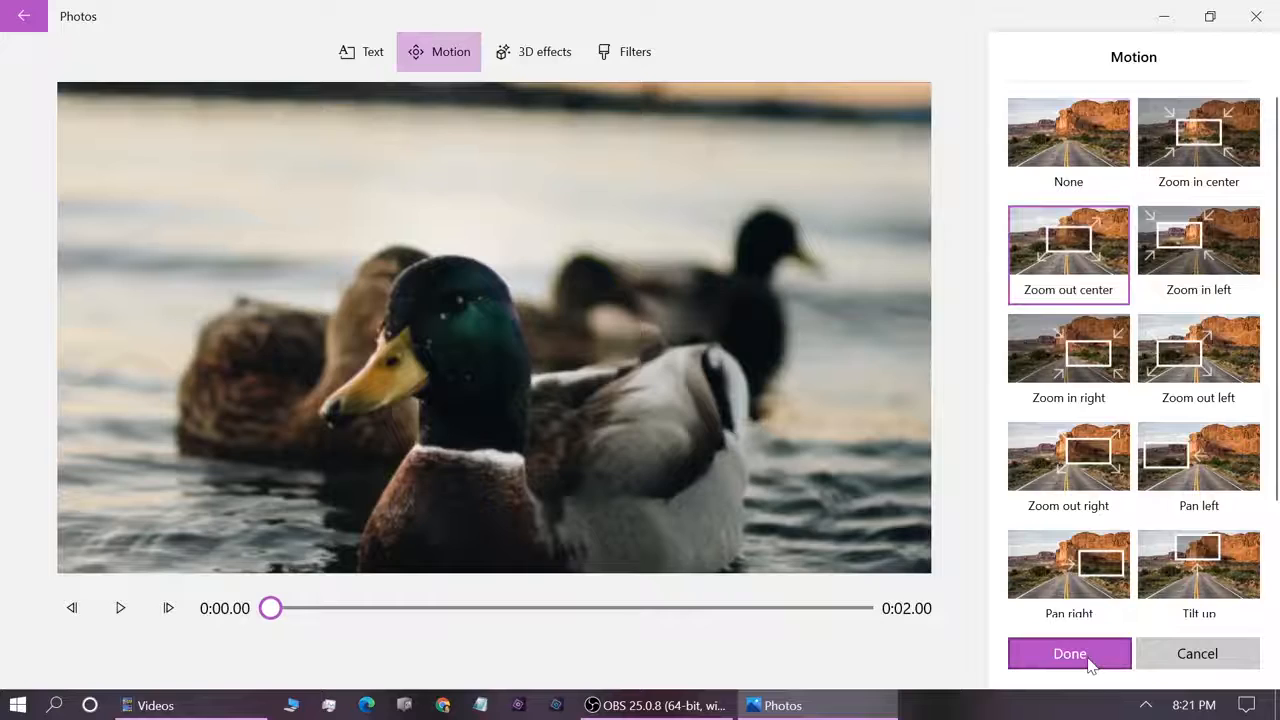
pyautogui.click(1082, 660)
pyautogui.click(211, 580)
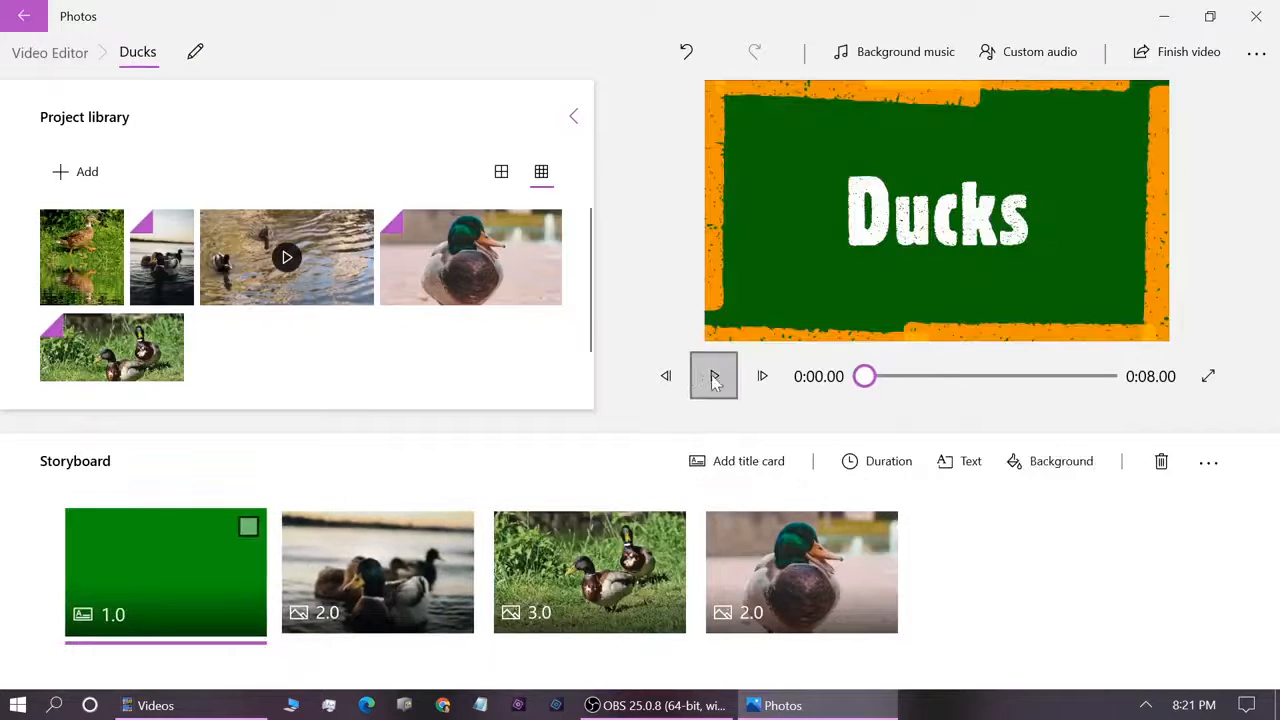
pyautogui.click(713, 376)
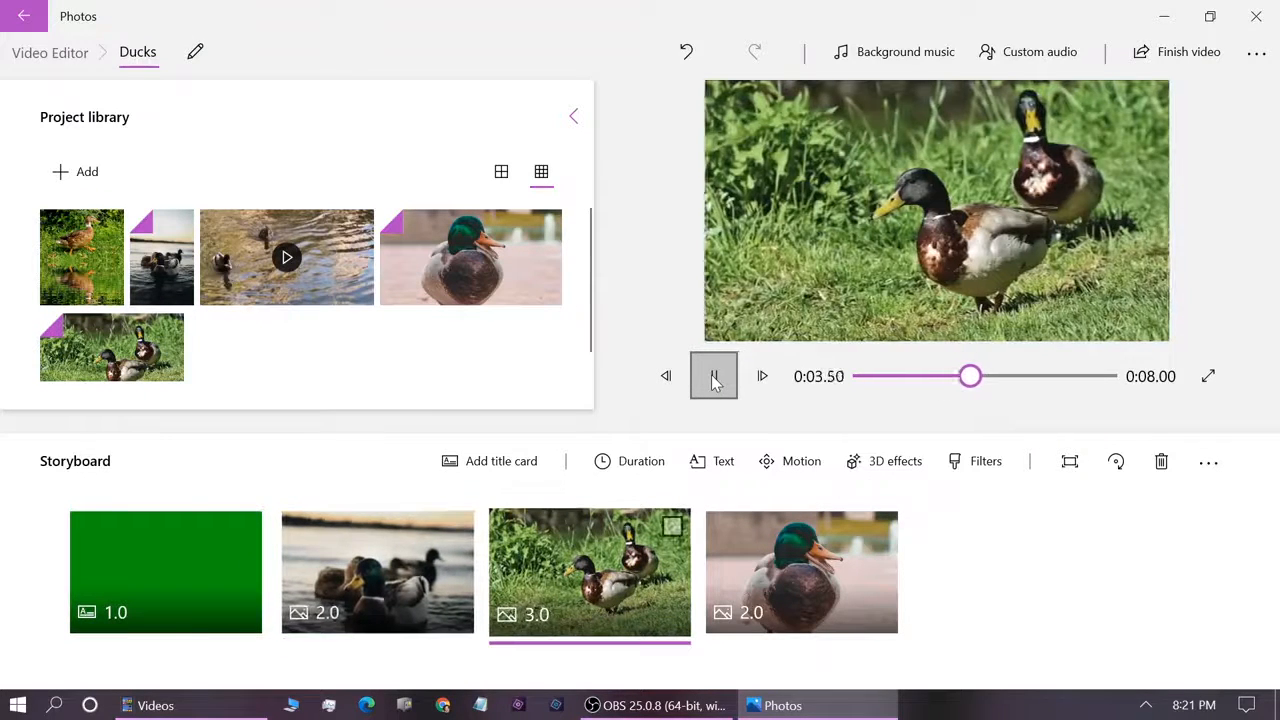